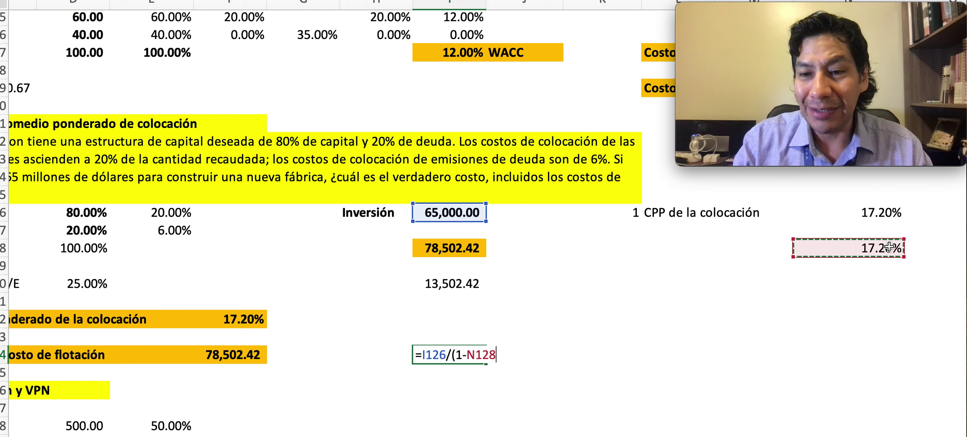
# - Complete the flotation-inclusive cost formula =I126/(1-N128) in cell I134 and format the cell bold with an orange fill
pyautogui.write(')')
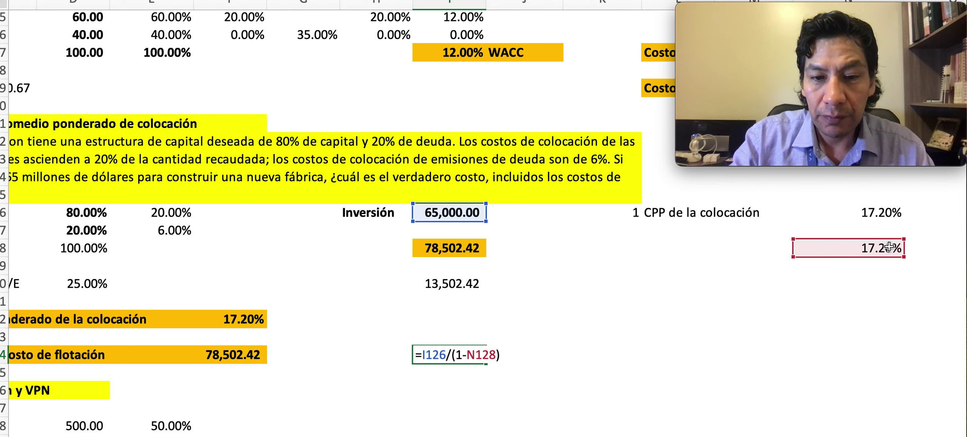
pyautogui.press('Return')
pyautogui.press('Up')
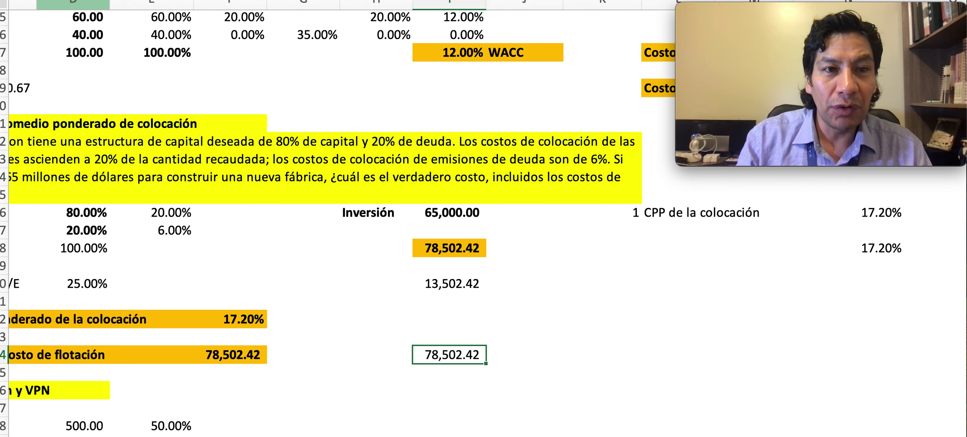
pyautogui.press('super+b')
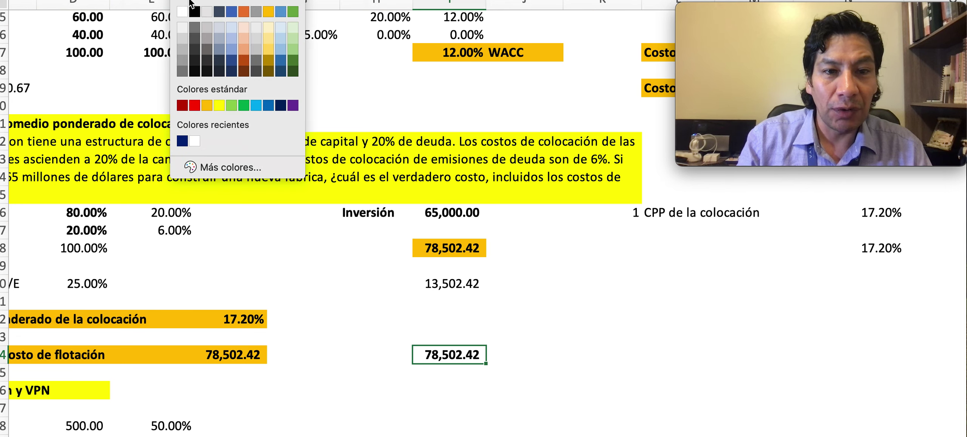
pyautogui.click(205, 107)
pyautogui.click(570, 348)
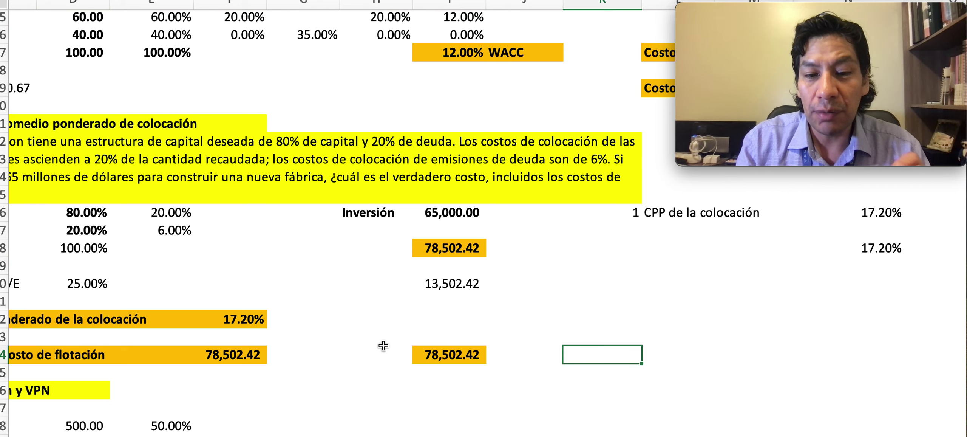
# - Review the worksheet's "Costos de colocación y VPN" exercise, from its financing data to the WACC and project value calculations
pyautogui.scroll(-10, 427, 351)
pyautogui.hscroll(-2, 427, 352)
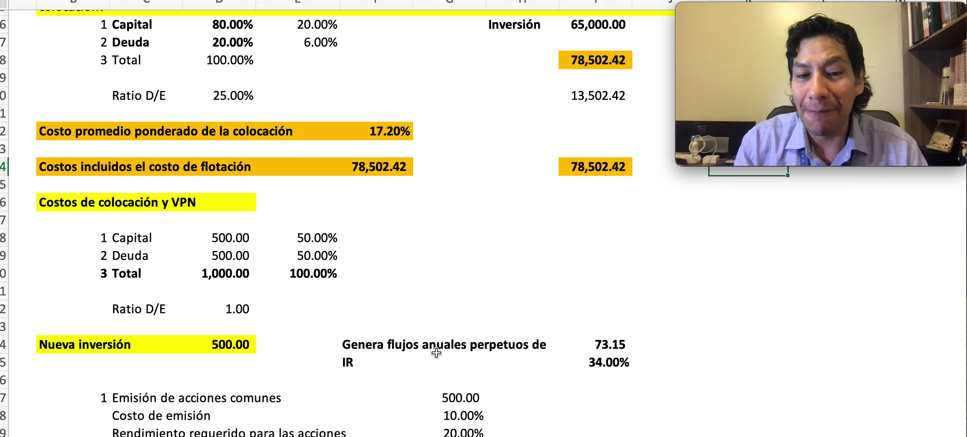
pyautogui.scroll(-10, 436, 352)
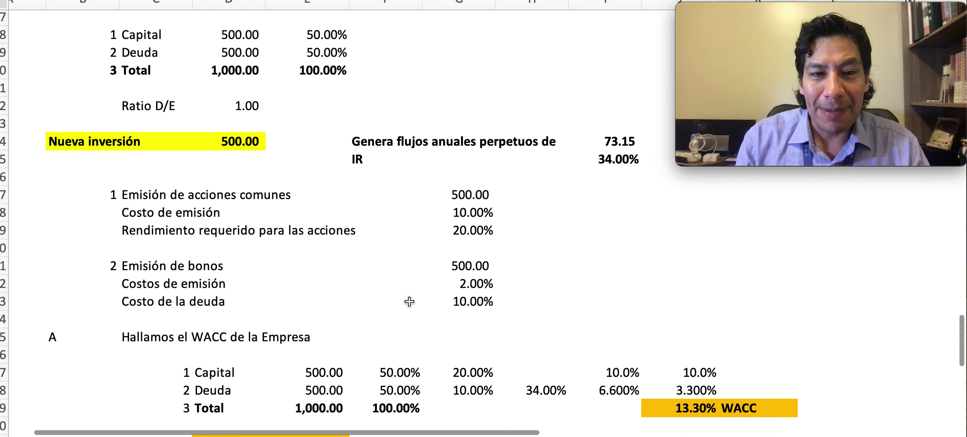
pyautogui.hscroll(-1, 410, 301)
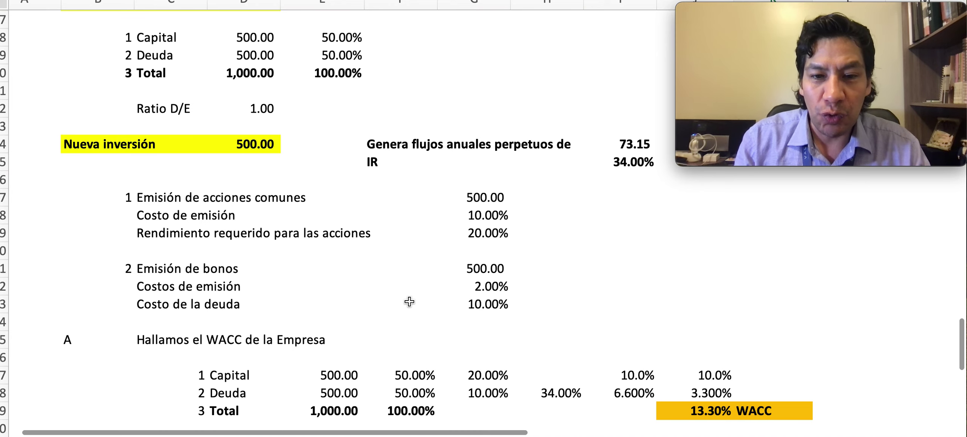
pyautogui.scroll(-5, 416, 302)
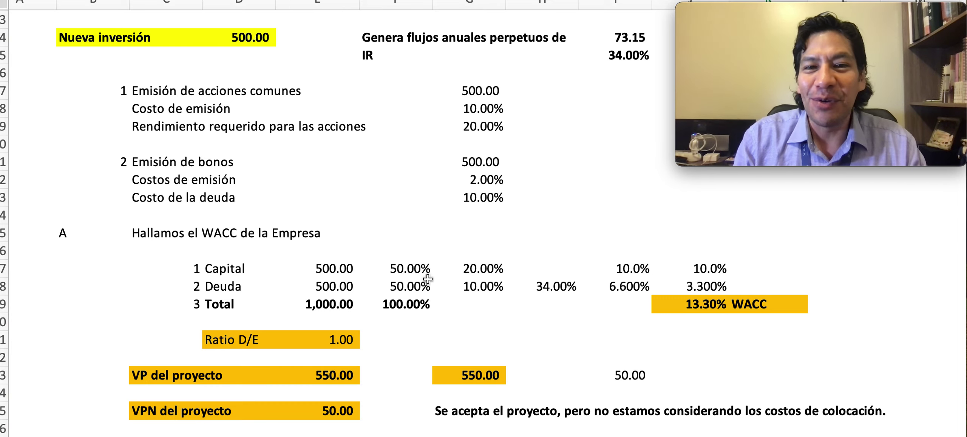
pyautogui.scroll(-3, 430, 283)
pyautogui.scroll(-1, 428, 279)
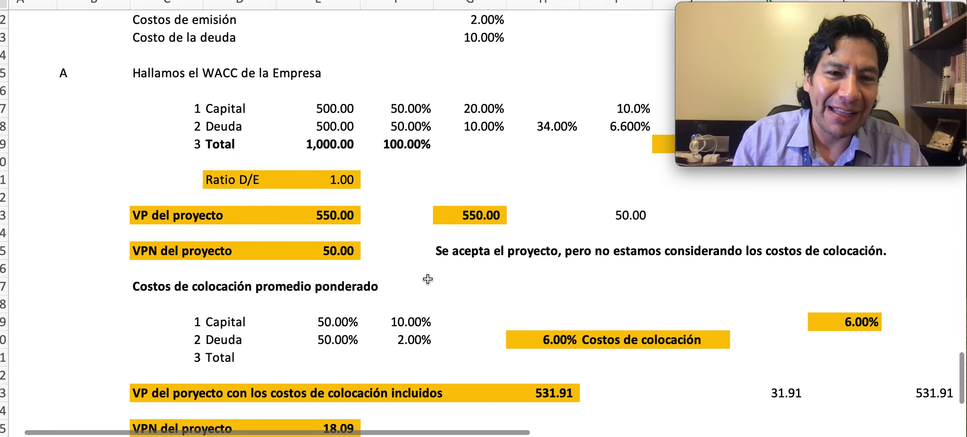
pyautogui.scroll(2, 372, 287)
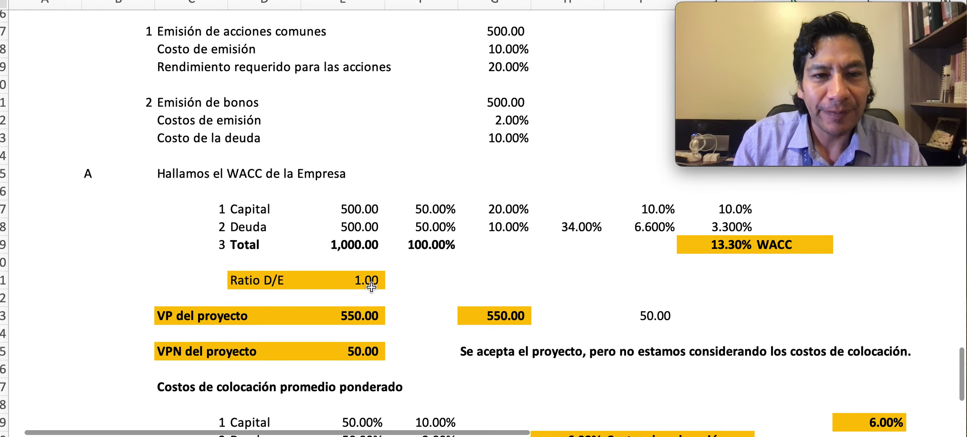
pyautogui.scroll(4, 372, 287)
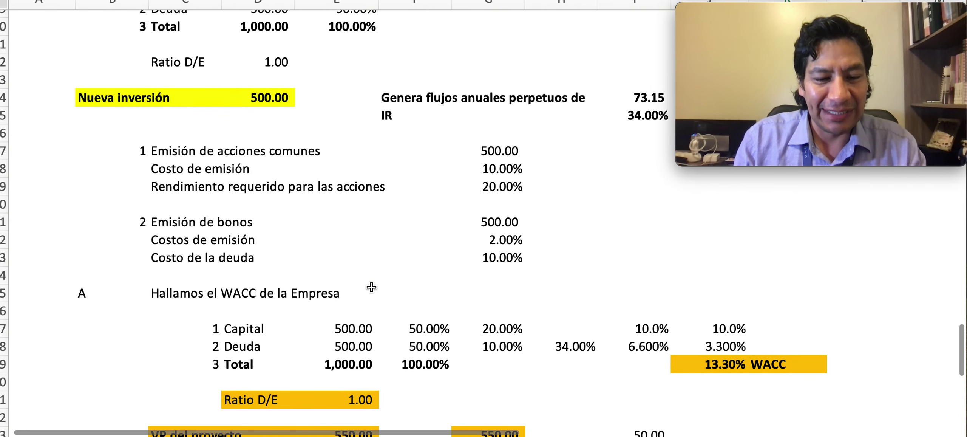
# - Switch to the PDF textbook and read the "Costos de colocación y VPN" case on page 418, including both financing options
pyautogui.press('super+Tab')
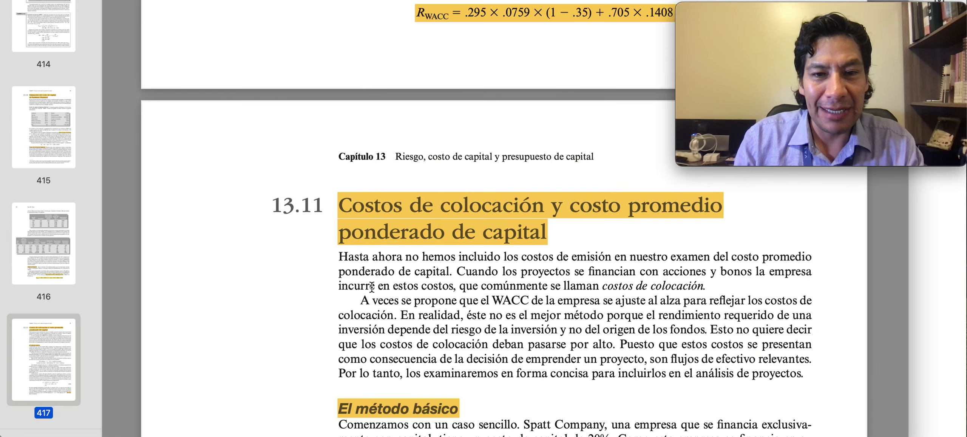
pyautogui.scroll(-20, 371, 287)
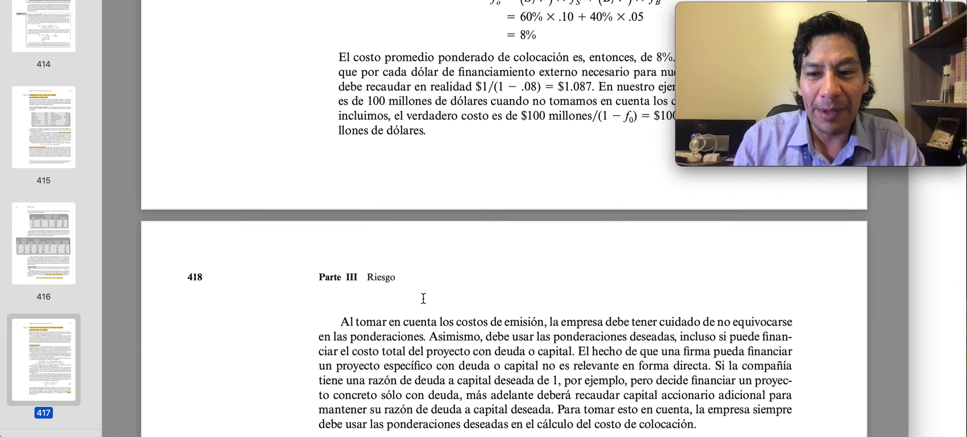
pyautogui.scroll(-10, 423, 298)
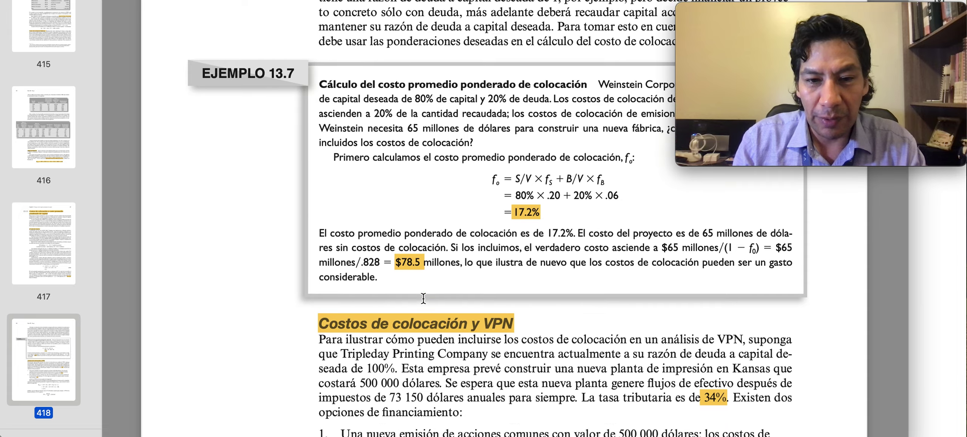
pyautogui.scroll(-12, 423, 298)
pyautogui.scroll(3, 425, 330)
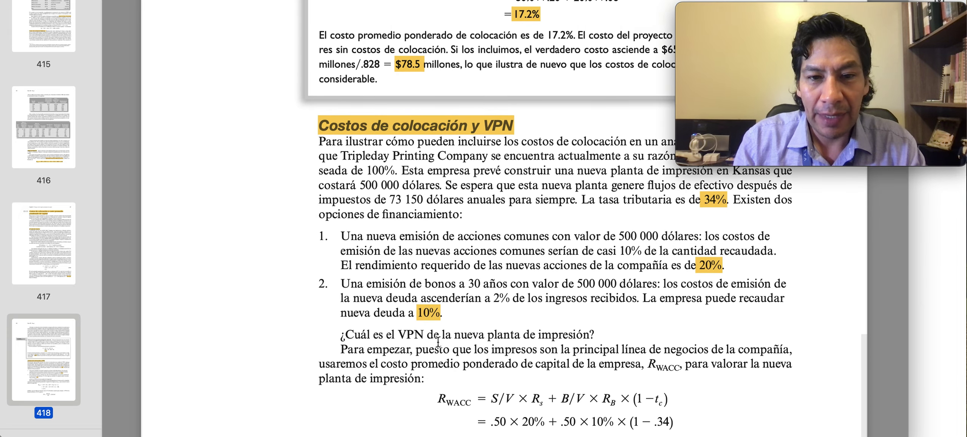
pyautogui.scroll(3, 427, 304)
pyautogui.scroll(1, 424, 226)
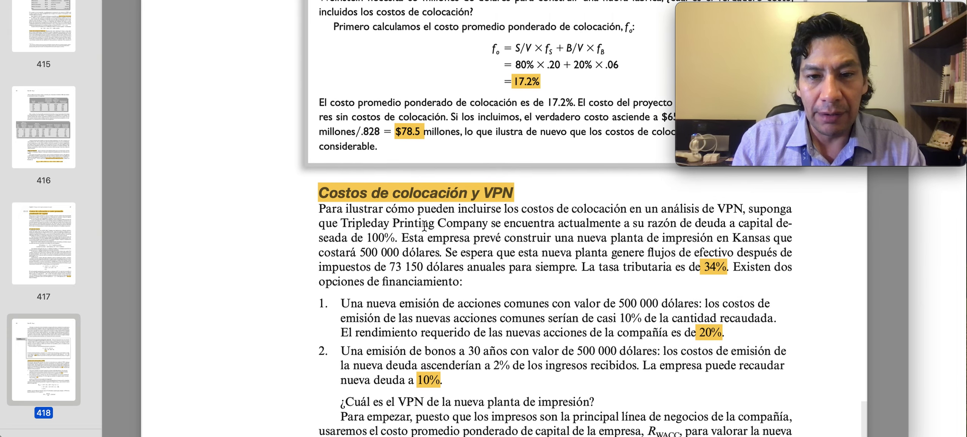
pyautogui.keyDown('ctrl'); pyautogui.scroll(3, 548, 269); pyautogui.keyUp('ctrl')
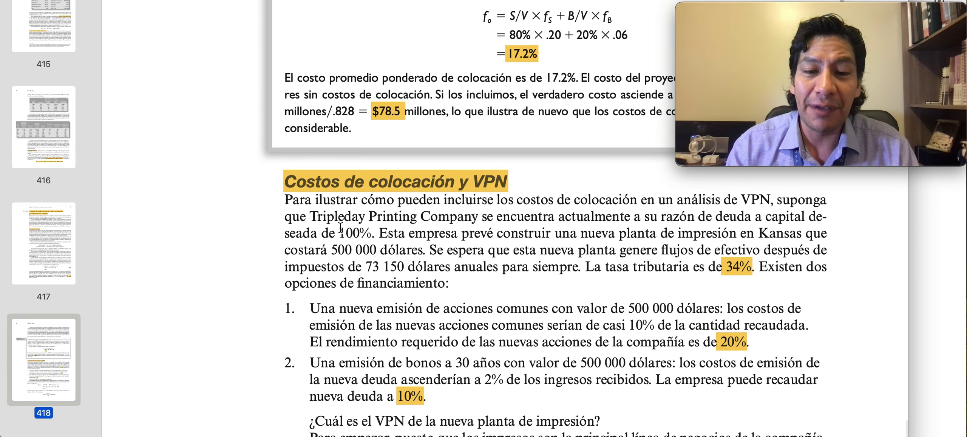
pyautogui.scroll(-1, 375, 233)
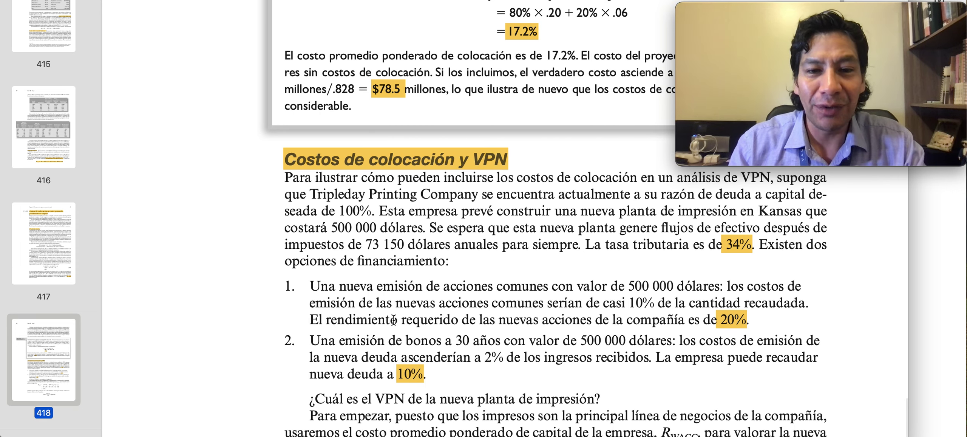
# - Switch back to the Excel workbook and examine the Capital and Deuda amounts and weights in the company's WACC table
pyautogui.press('super+Tab')
pyautogui.scroll(-10, 393, 264)
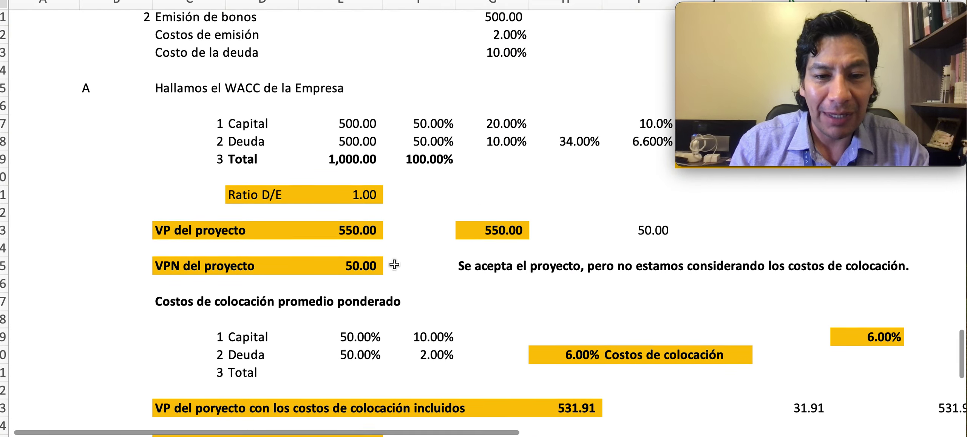
pyautogui.scroll(7, 394, 265)
pyautogui.hscroll(2, 395, 264)
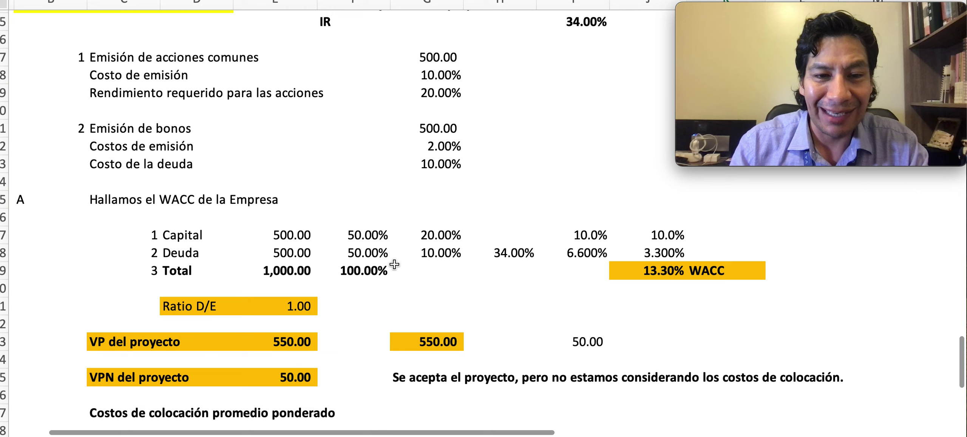
pyautogui.click(280, 235)
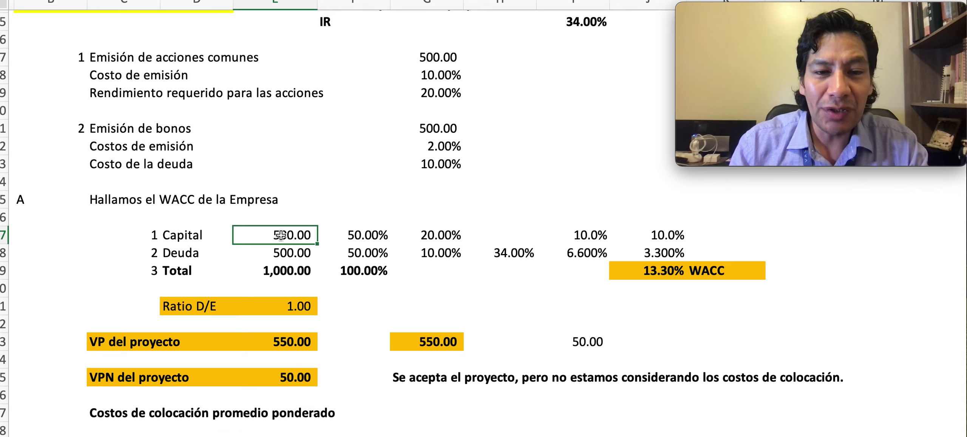
pyautogui.press('Right')
pyautogui.press('Left')
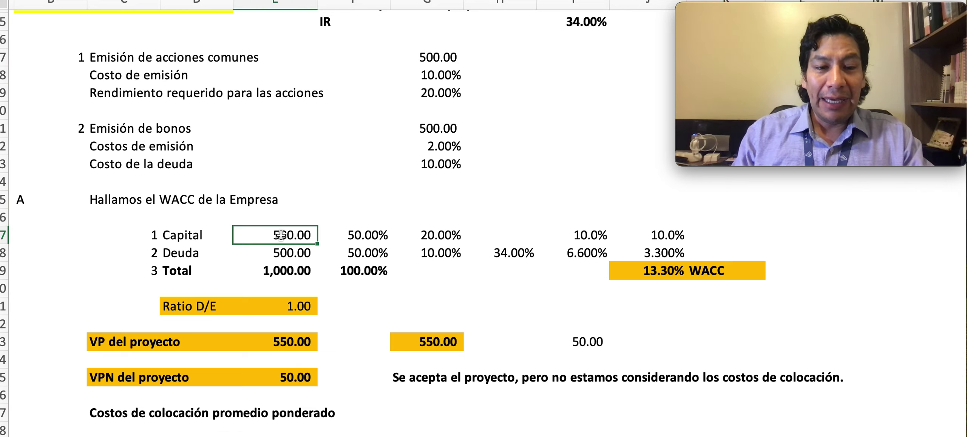
pyautogui.press('Down')
pyautogui.press('Up')
# - Format the numbered Capital and Deuda labels in the WACC table bold with a yellow fill
pyautogui.press('Left')
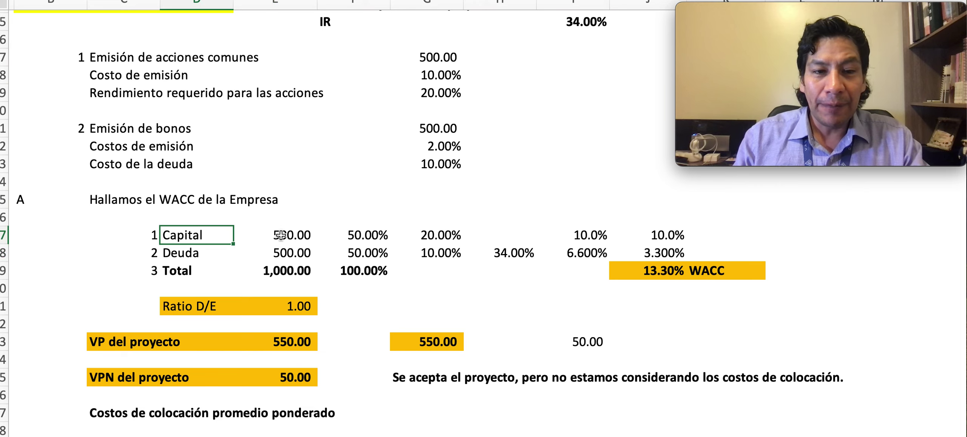
pyautogui.press('Left')
pyautogui.hotkey('shift', 'Right')
pyautogui.hotkey('shift', 'Down')
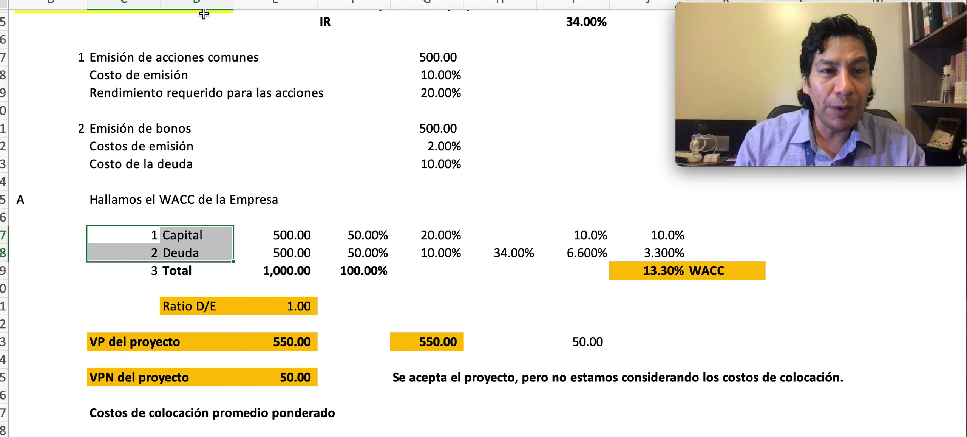
pyautogui.press('super+b')
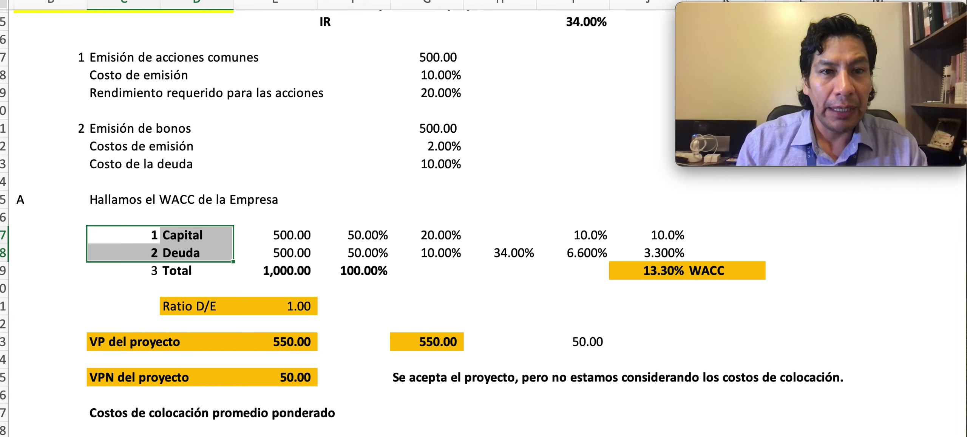
pyautogui.click(178, 0)
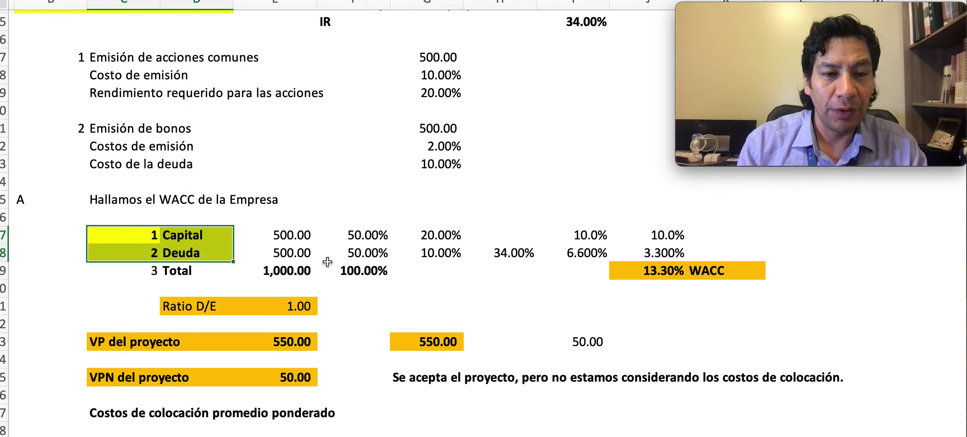
# - Make the Capital and Deuda amounts in the WACC table and the Ratio D/E value below them bold
pyautogui.click(297, 231)
pyautogui.hotkey('shift', 'Down')
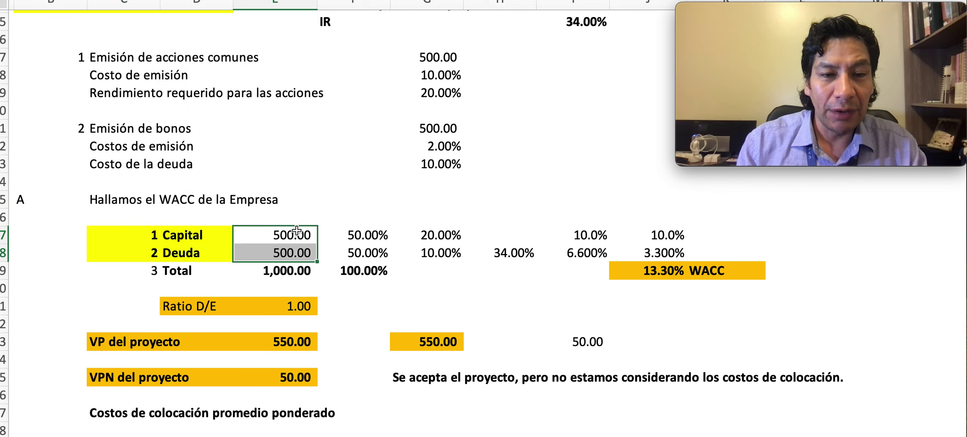
pyautogui.press('super+b')
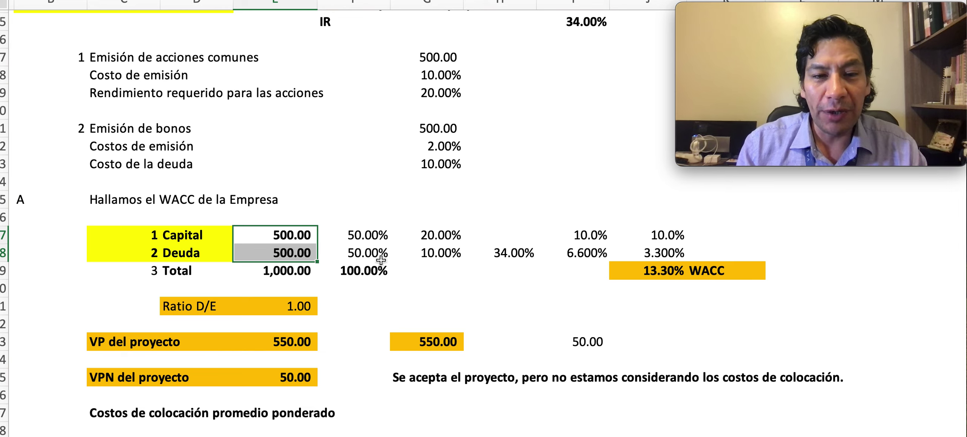
pyautogui.click(289, 307)
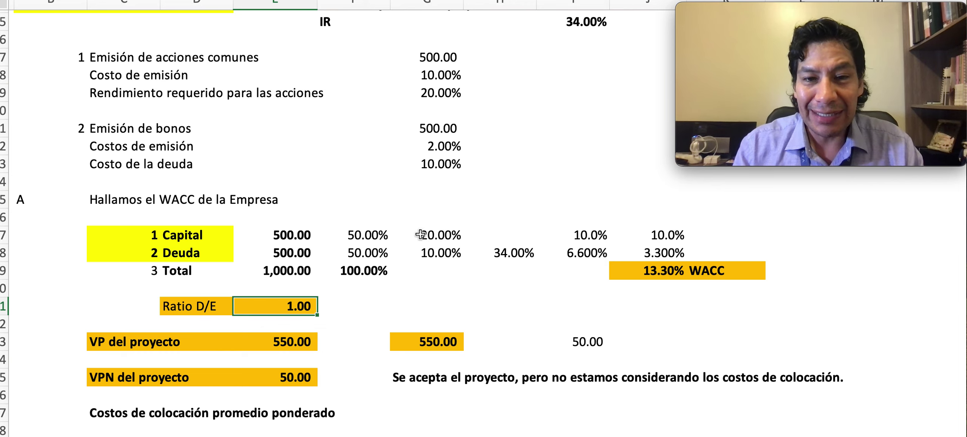
# - Examine the WACC table's Capital and Deuda rates, the tax rate applied to the debt, and the resulting weighted costs
pyautogui.click(437, 235)
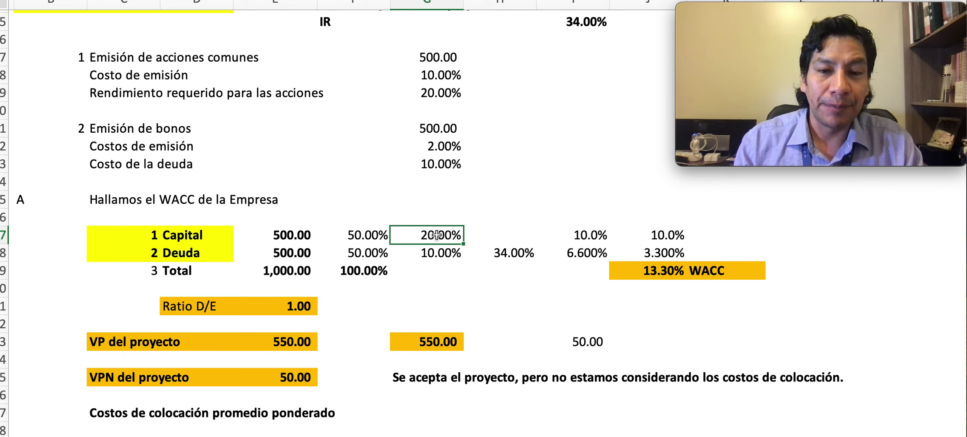
pyautogui.press('Right')
pyautogui.press('Left')
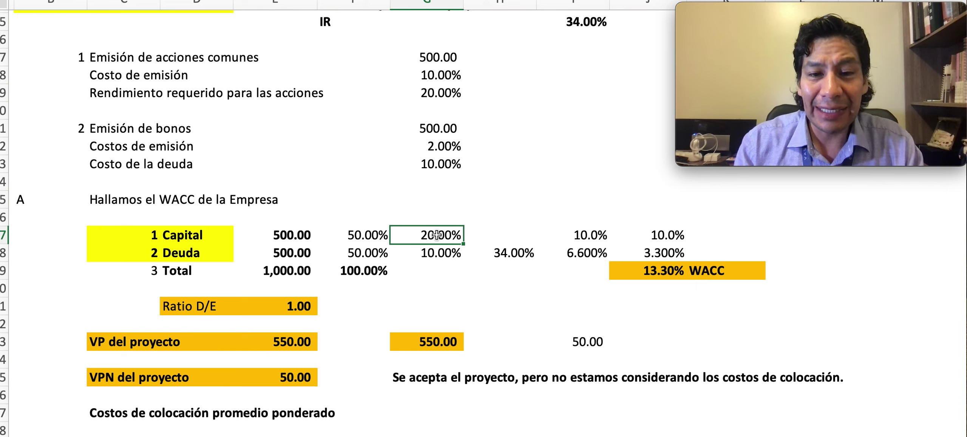
pyautogui.press('Down')
pyautogui.press('Right')
pyautogui.press('Right')
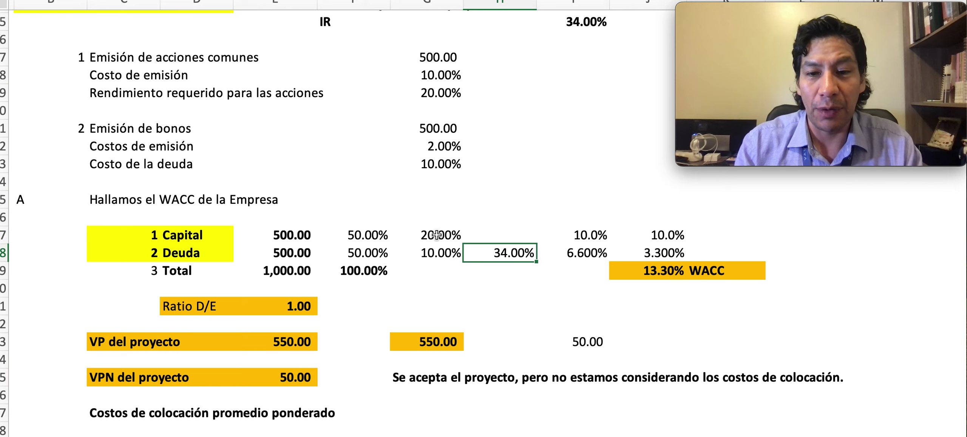
pyautogui.press('Up')
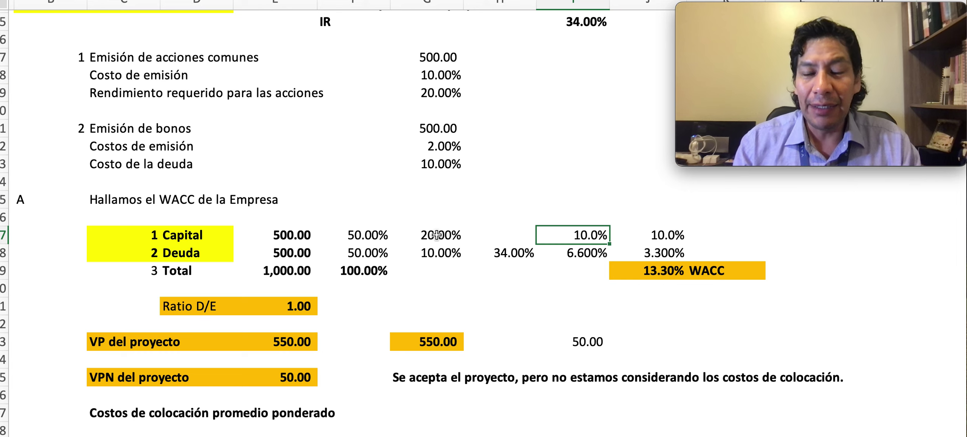
pyautogui.press('Right')
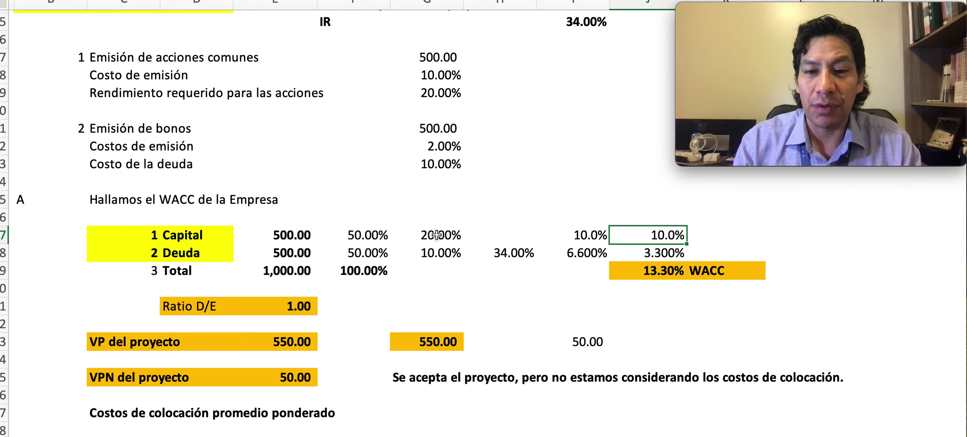
pyautogui.press('Down')
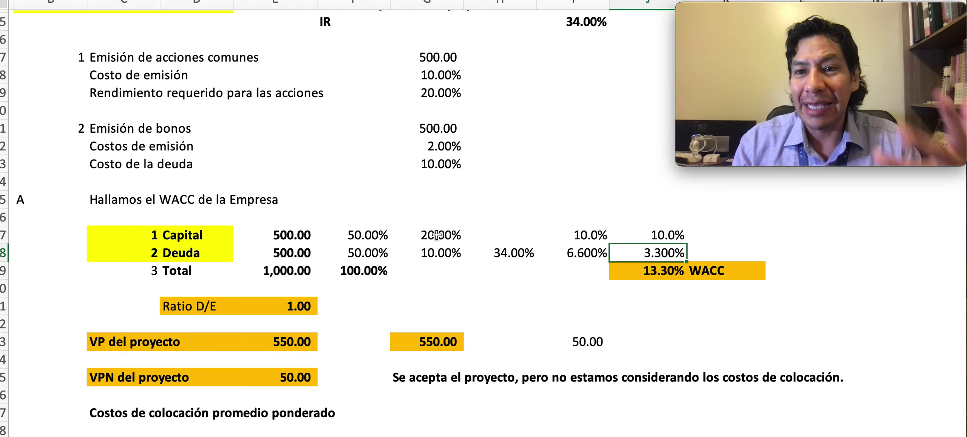
# - Examine how the weighted Capital and Deuda costs add up to the WACC in the company's table
pyautogui.press('Left')
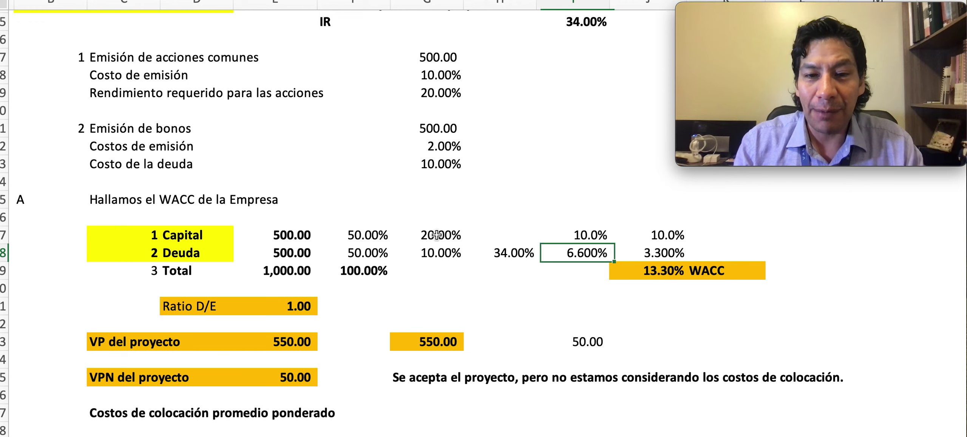
pyautogui.press('Left')
pyautogui.press('Right')
pyautogui.press('Right')
pyautogui.press('Up')
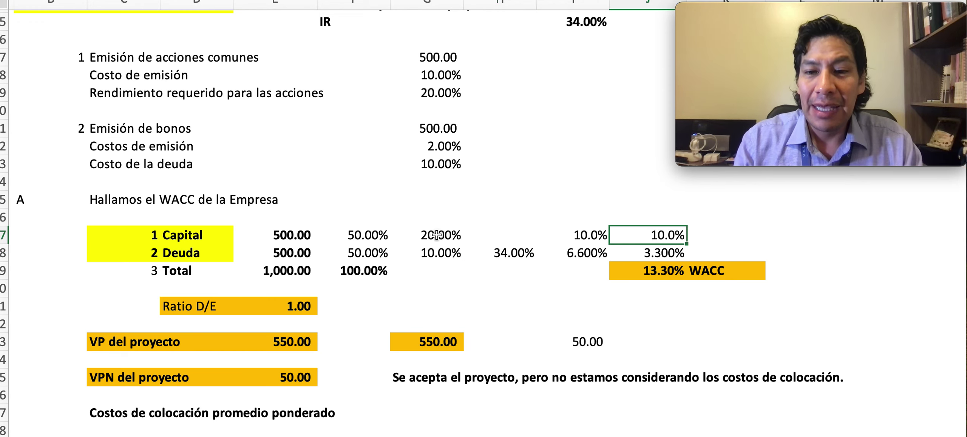
pyautogui.press('Down')
pyautogui.press('Down')
pyautogui.press('Up')
pyautogui.press('Up')
pyautogui.press('Left')
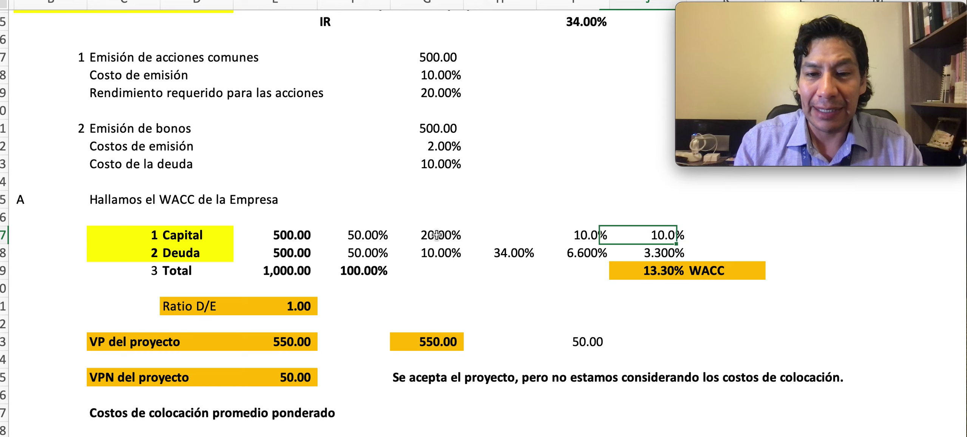
pyautogui.press('Right')
pyautogui.press('Down')
pyautogui.press('Up')
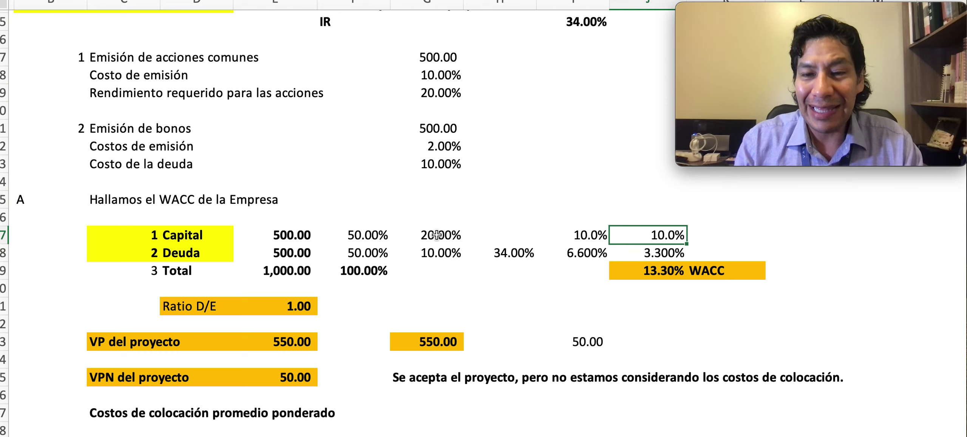
pyautogui.press('Down')
pyautogui.press('Down')
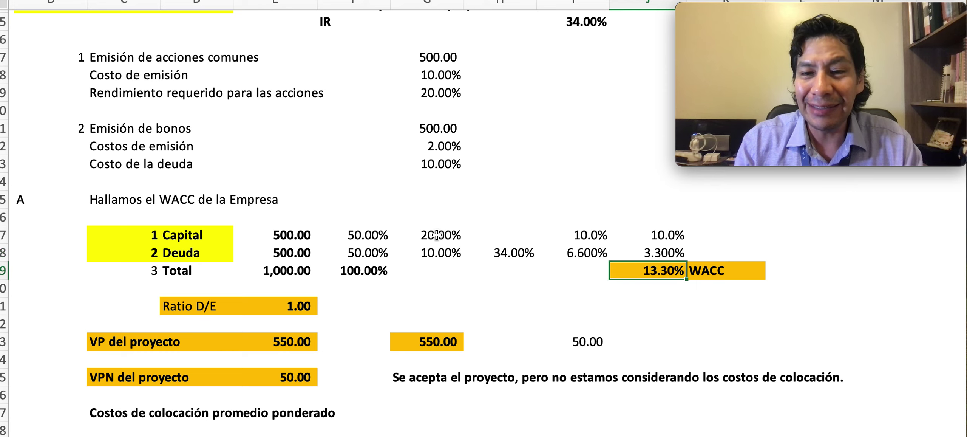
pyautogui.hotkey('shift', 'Right')
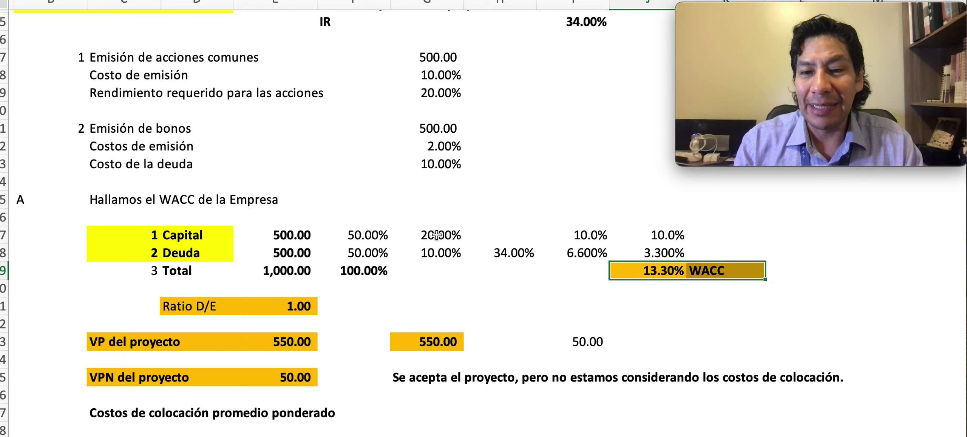
pyautogui.press('Down')
pyautogui.press('Down')
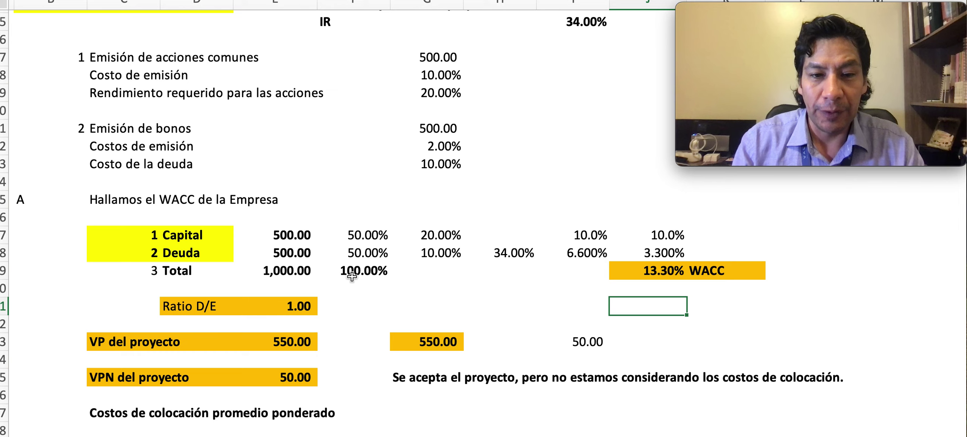
# - Check the WACC and the VP del proyecto amount, and select cell K163 in the VP row
pyautogui.click(473, 309)
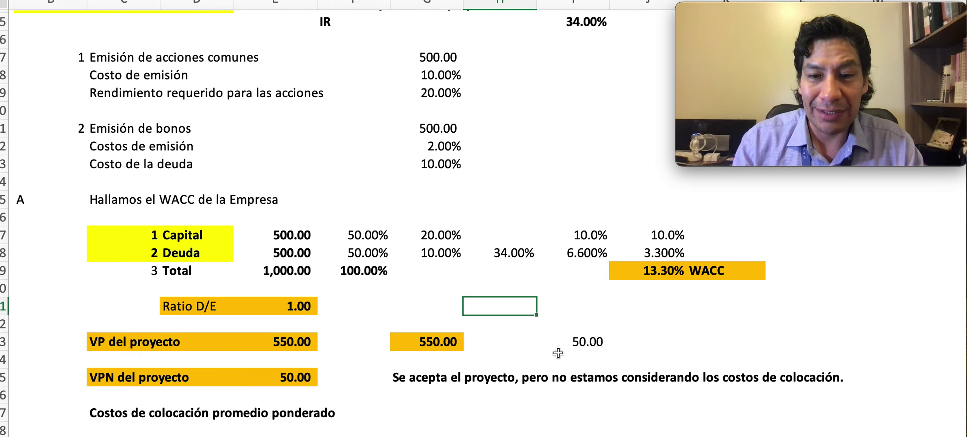
pyautogui.scroll(-3, 558, 353)
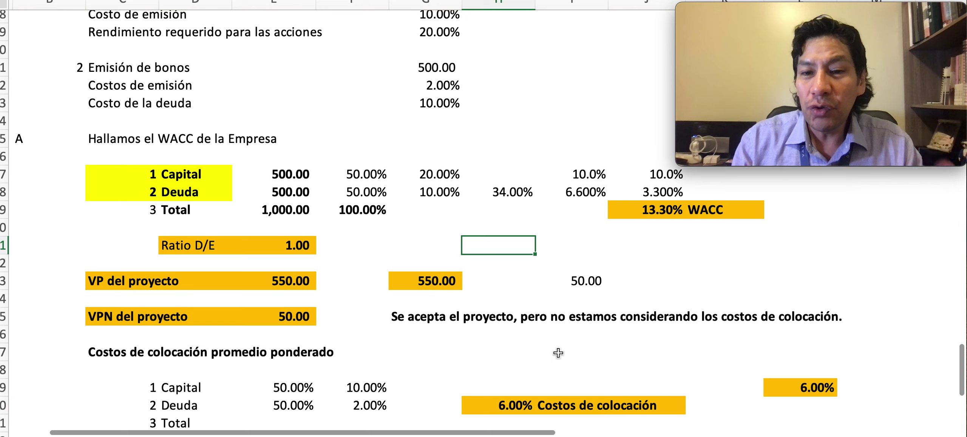
pyautogui.click(664, 215)
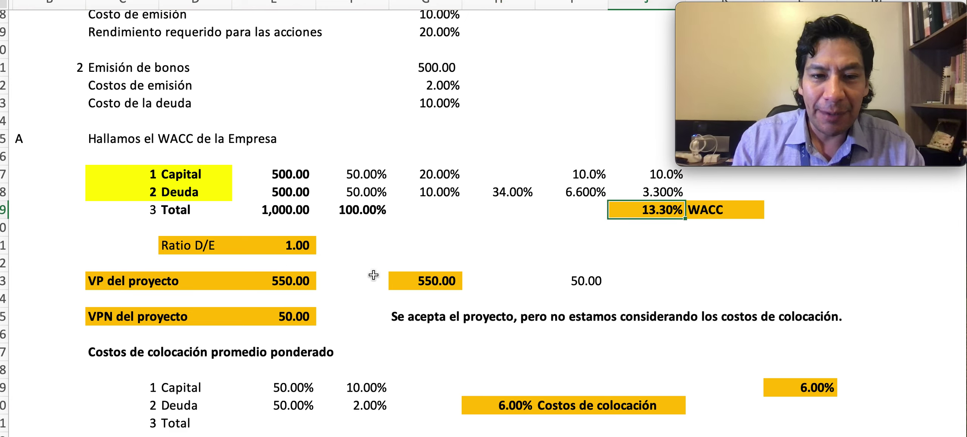
pyautogui.click(425, 281)
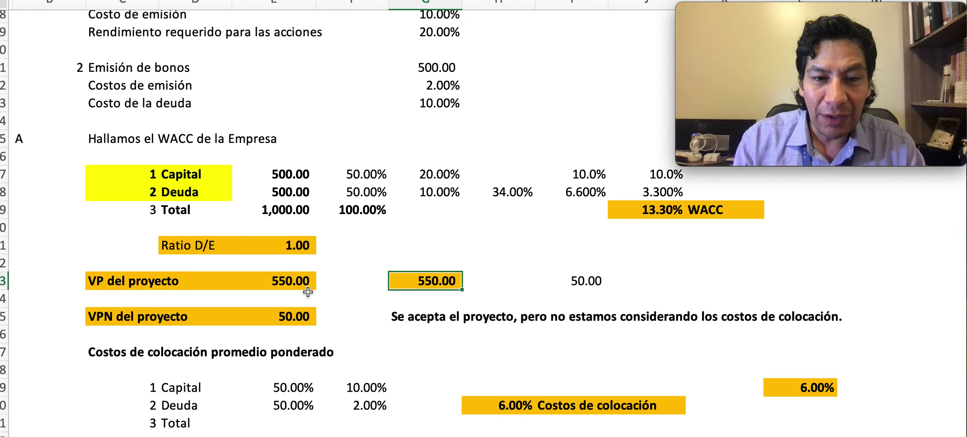
pyautogui.click(687, 281)
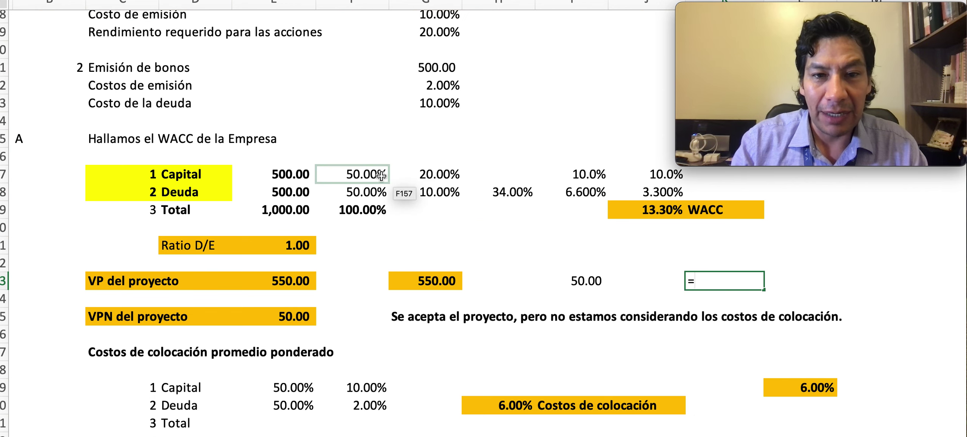
pyautogui.scroll(3, 381, 176)
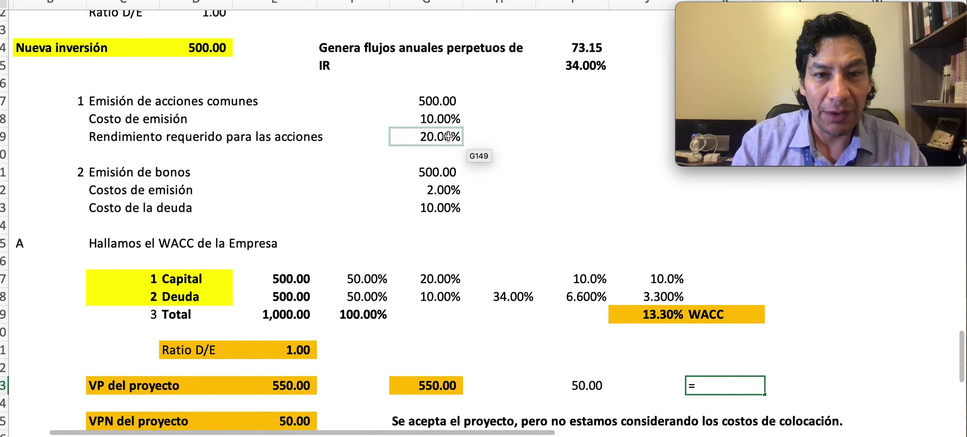
pyautogui.click(420, 100)
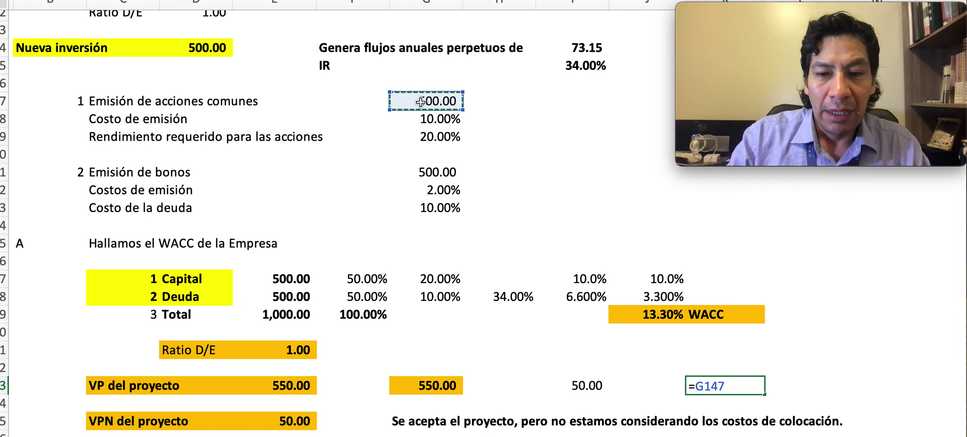
pyautogui.press('BackSpace')
pyautogui.press('BackSpace')
pyautogui.press('BackSpace')
pyautogui.press('BackSpace')
pyautogui.press('BackSpace')
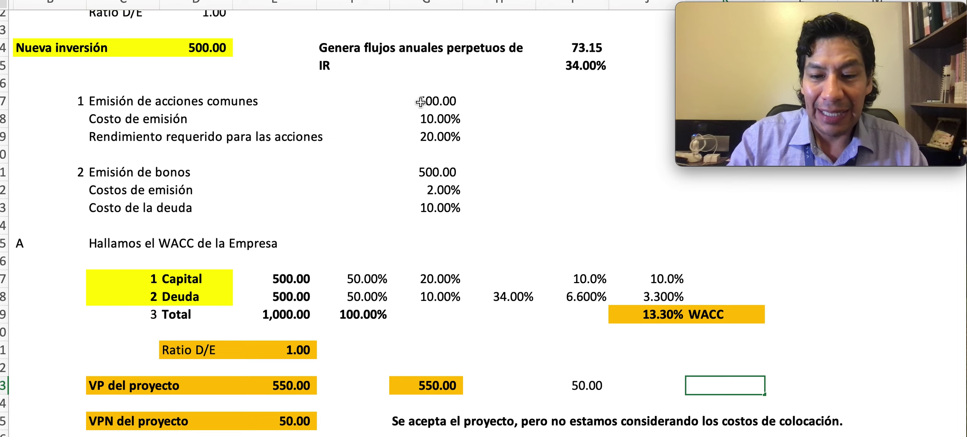
# - Calculate the project's present value in K163 by dividing the perpetual annual cash flow in I144 by the WACC in J159
pyautogui.write('=')
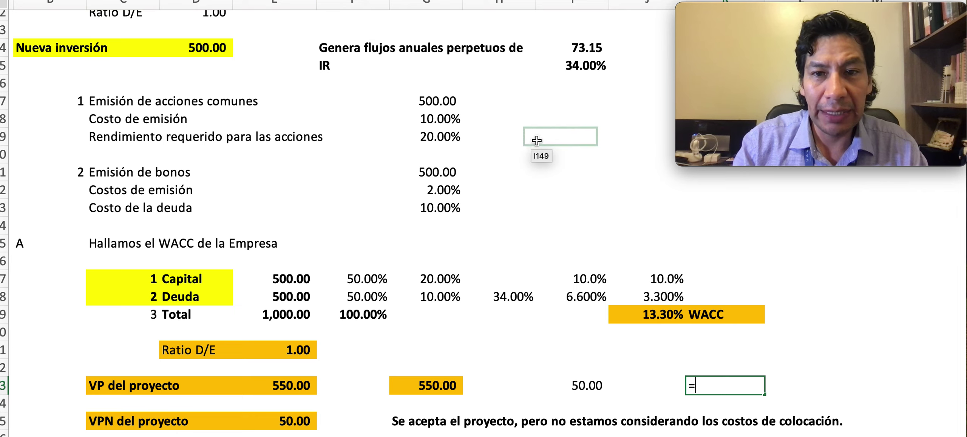
pyautogui.click(566, 50)
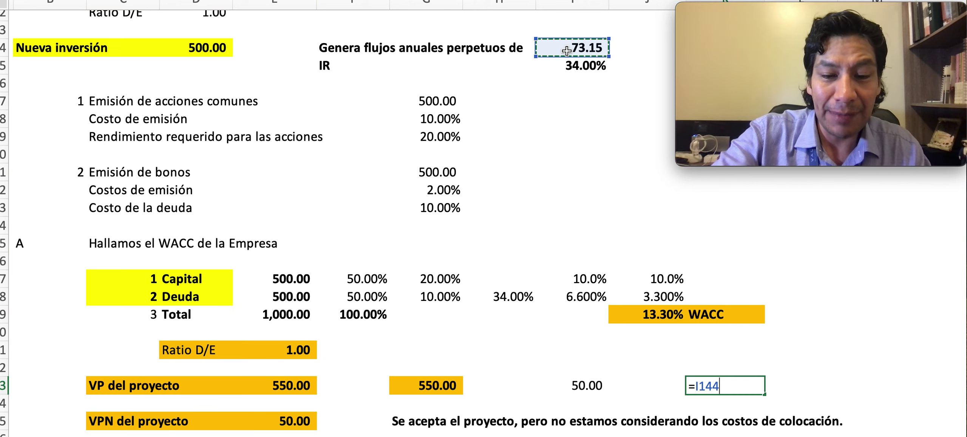
pyautogui.write('/')
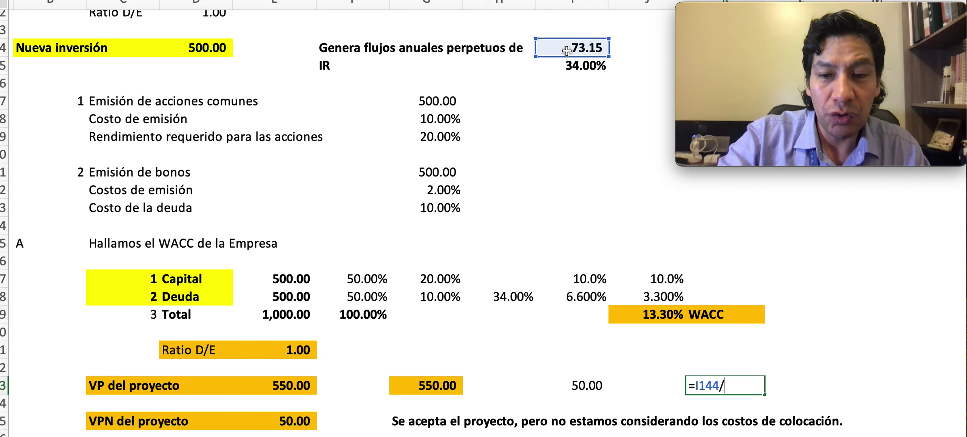
pyautogui.click(641, 310)
pyautogui.press('Return')
pyautogui.press('Up')
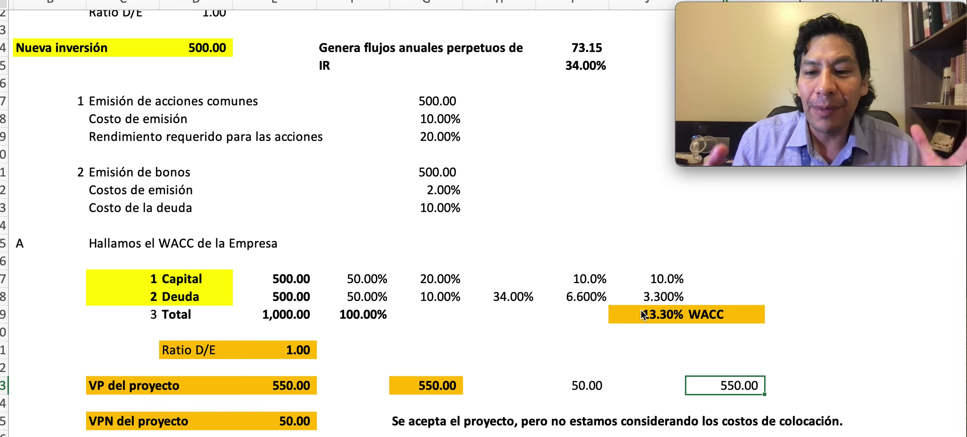
# - Compare the VP del proyecto amount with the Nueva inversión amount
pyautogui.press('Left')
pyautogui.press('Left')
pyautogui.press('Left')
pyautogui.press('Left')
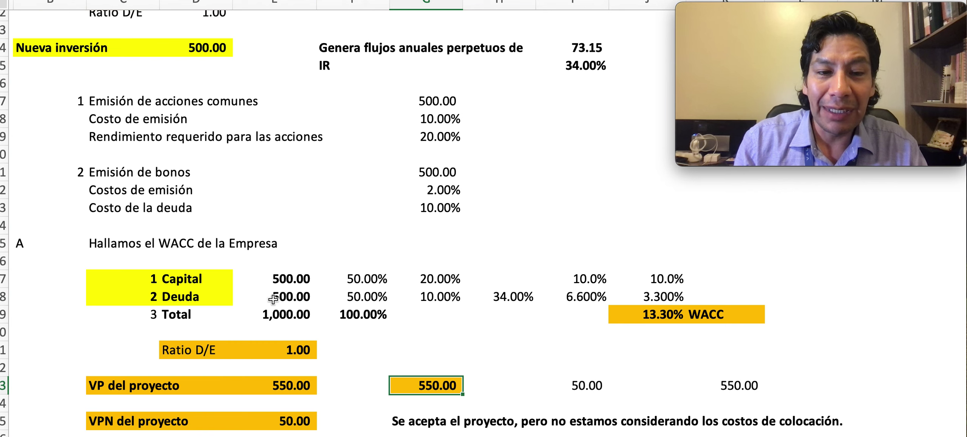
pyautogui.scroll(3, 378, 80)
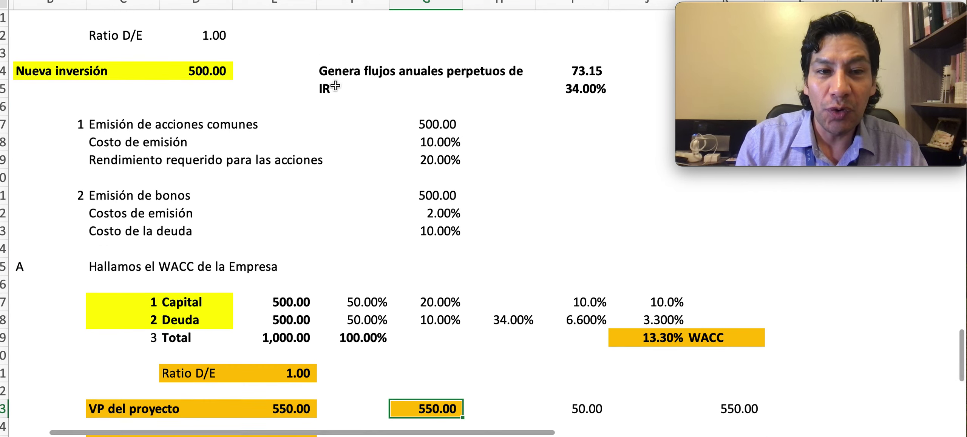
pyautogui.click(198, 104)
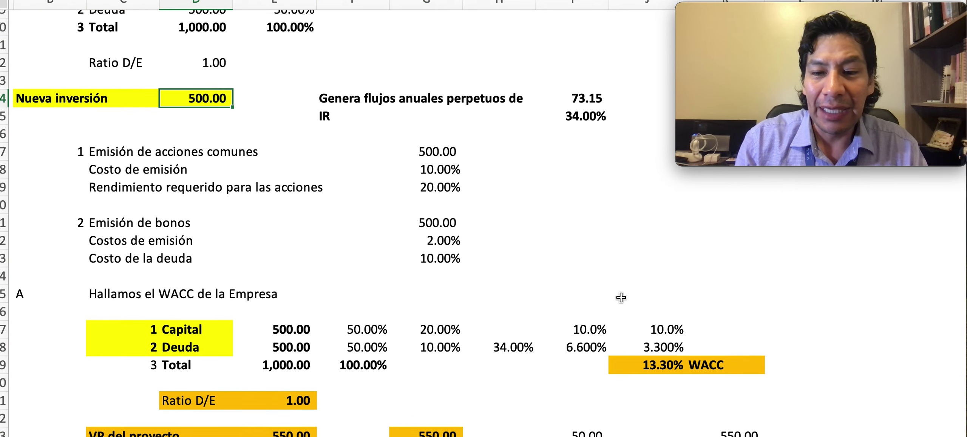
# - Calculate the project's net present value in M163 with =K163-D144, subtracting the new investment from the present value
pyautogui.scroll(-6, 643, 306)
pyautogui.hscroll(2, 642, 306)
pyautogui.click(782, 314)
pyautogui.click(808, 337)
pyautogui.write('=')
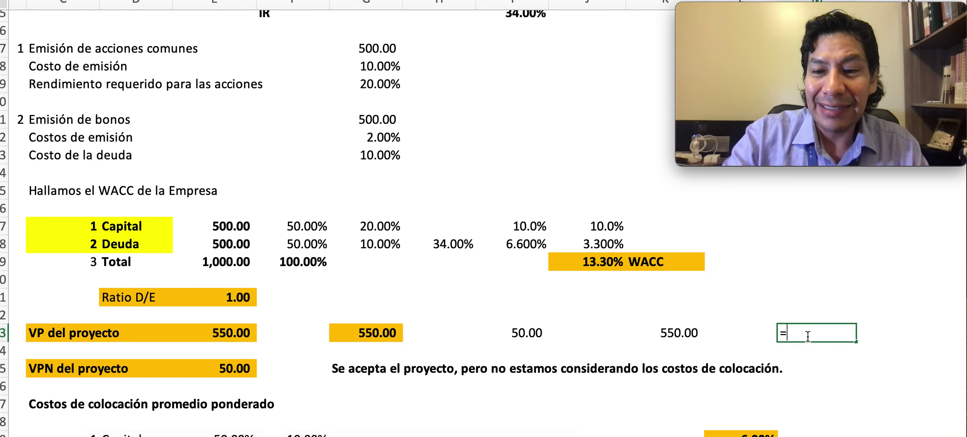
pyautogui.press('Left')
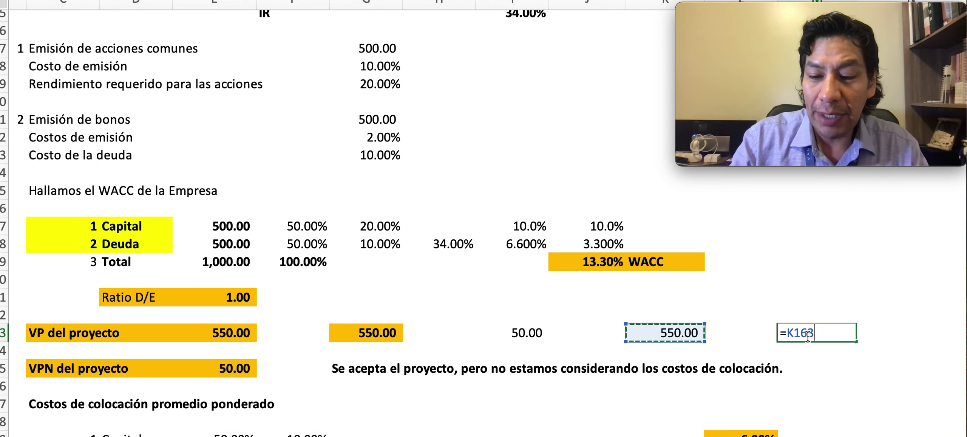
pyautogui.write('-')
pyautogui.scroll(5, 738, 312)
pyautogui.hscroll(-2, 738, 312)
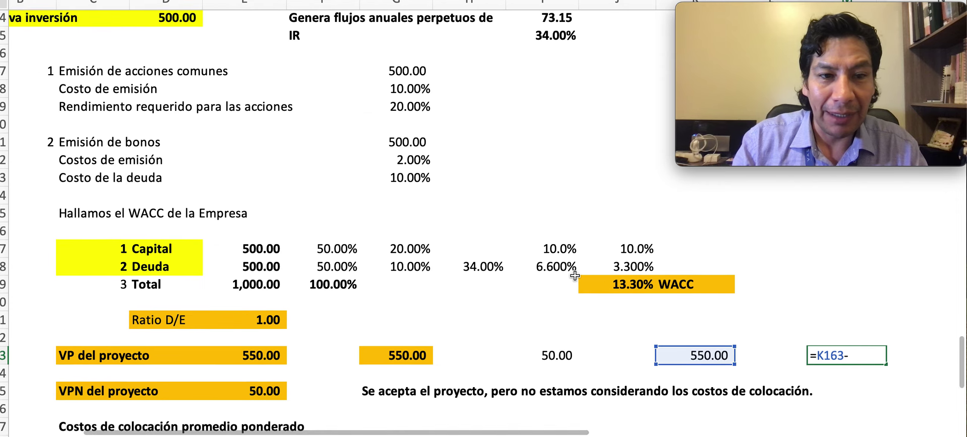
pyautogui.click(223, 88)
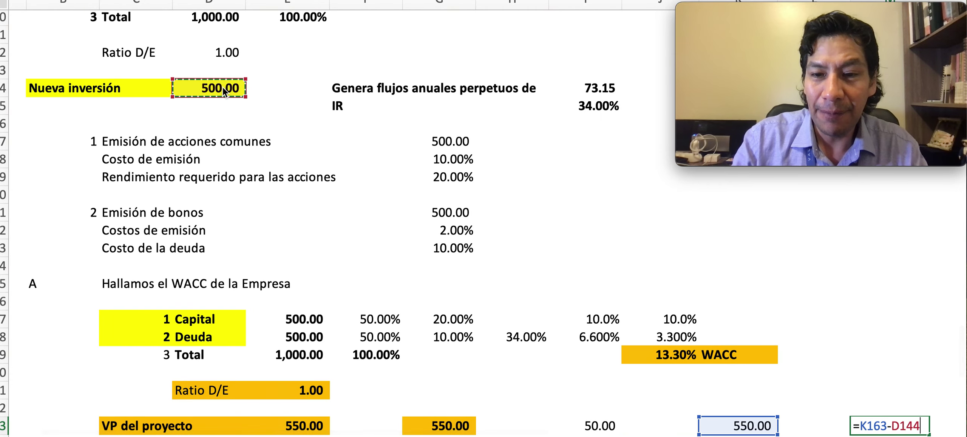
pyautogui.press('Return')
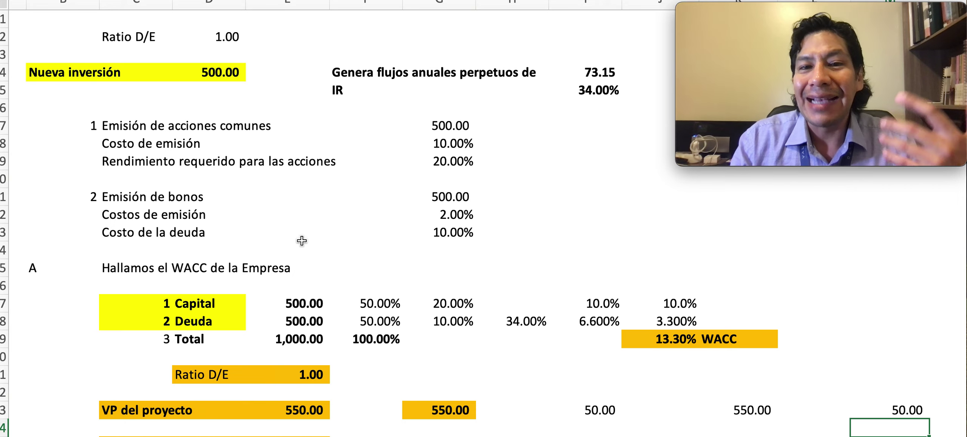
# - Examine the Capital and Deuda weights and issuance cost rates under Costos de colocación promedio ponderado
pyautogui.scroll(-5, 302, 241)
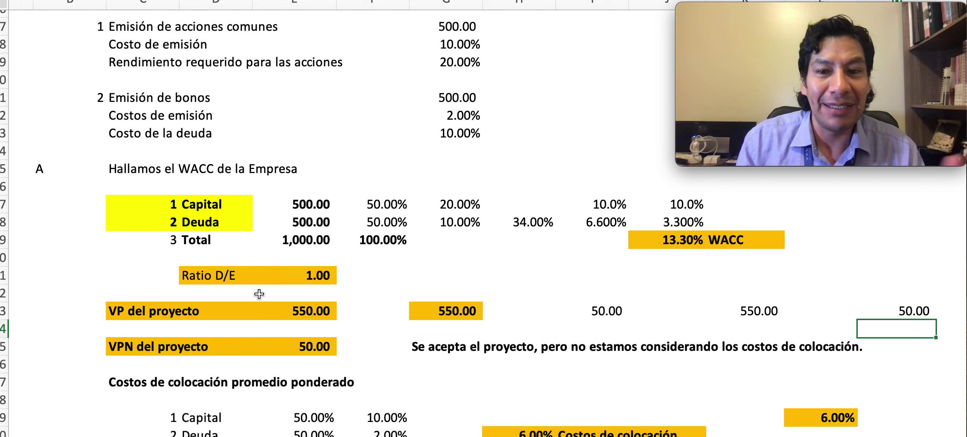
pyautogui.scroll(-10, 272, 300)
pyautogui.hscroll(2, 271, 300)
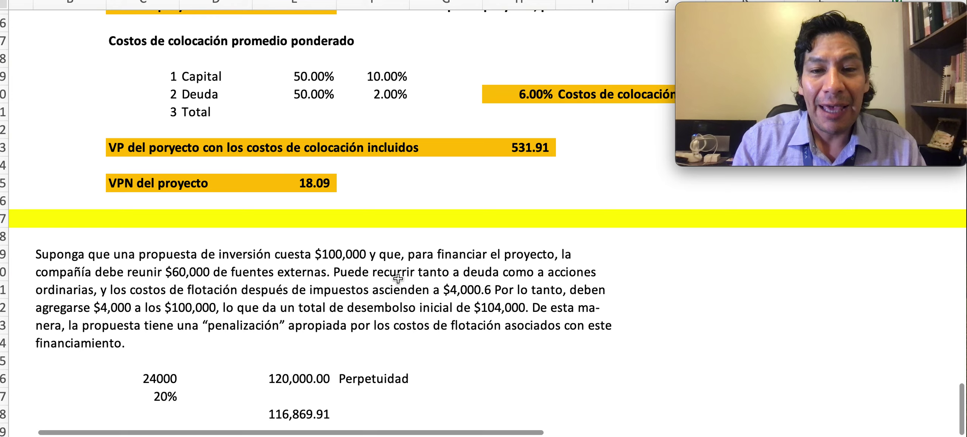
pyautogui.scroll(7, 514, 298)
pyautogui.scroll(-3, 381, 320)
pyautogui.click(235, 291)
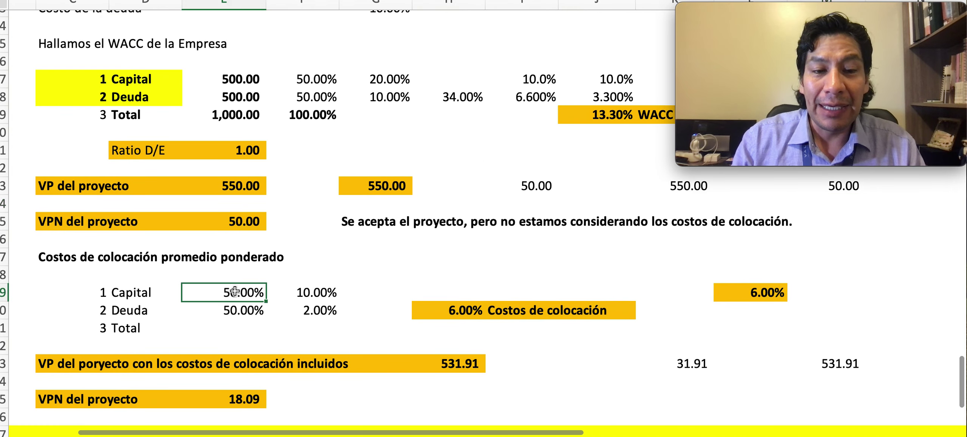
pyautogui.hotkey('shift', 'Down')
pyautogui.press('Right')
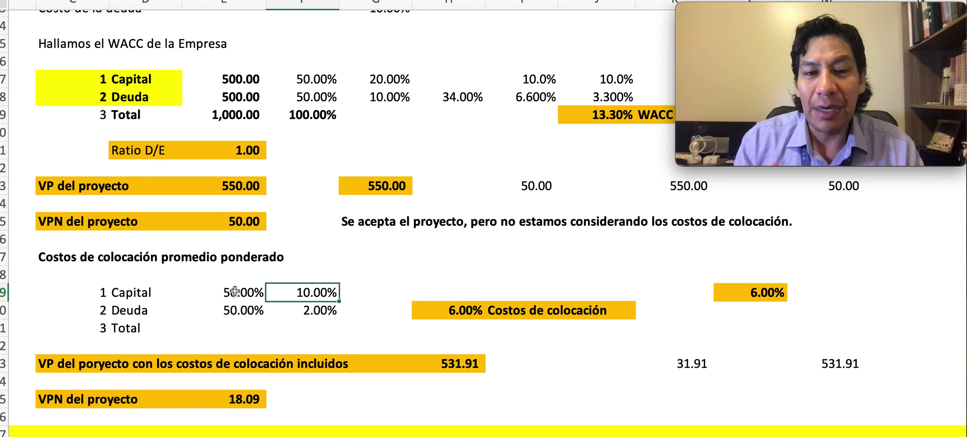
pyautogui.press('Right')
pyautogui.press('Left')
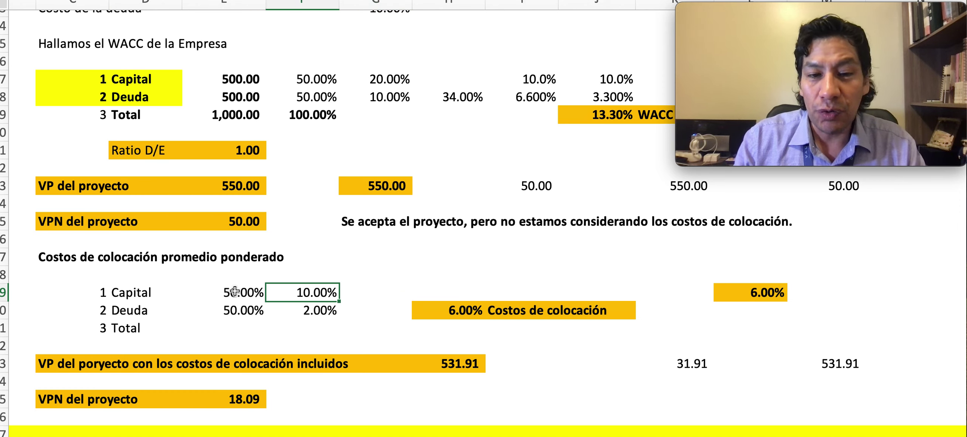
pyautogui.press('Down')
pyautogui.press('Up')
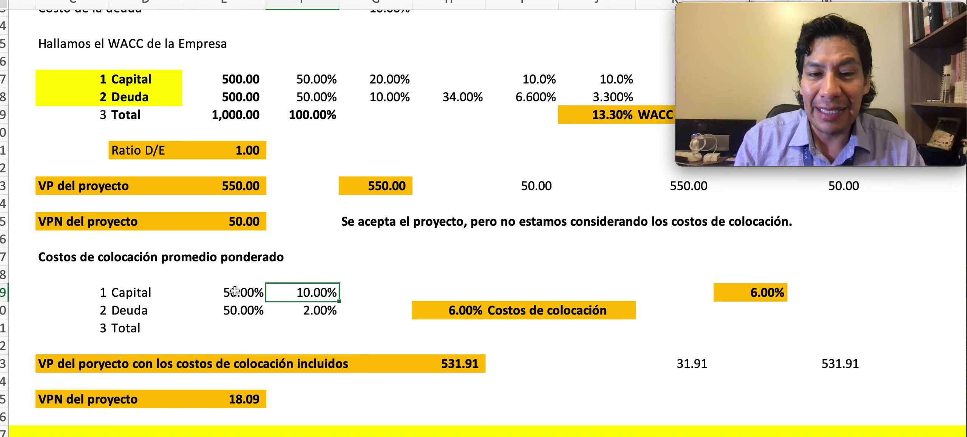
pyautogui.press('Down')
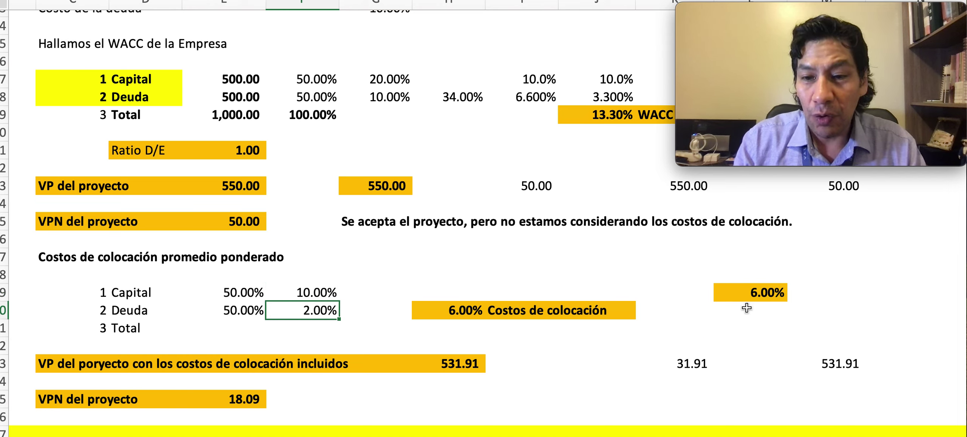
# - Calculate the weighted average issuance cost in L171 with =SUMAPRODUCTO(E169:E170;F169:F170) and format it as a bold percentage with yellow fill
pyautogui.click(749, 326)
pyautogui.write('=sumapro')
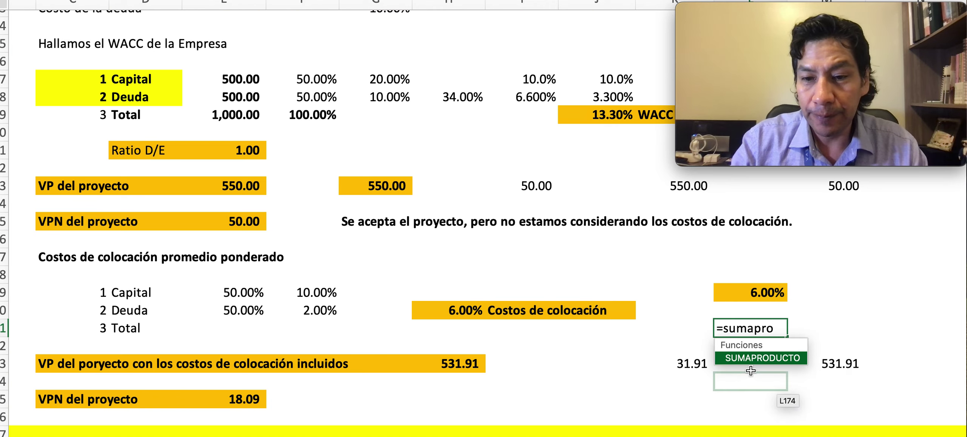
pyautogui.doubleClick(754, 359)
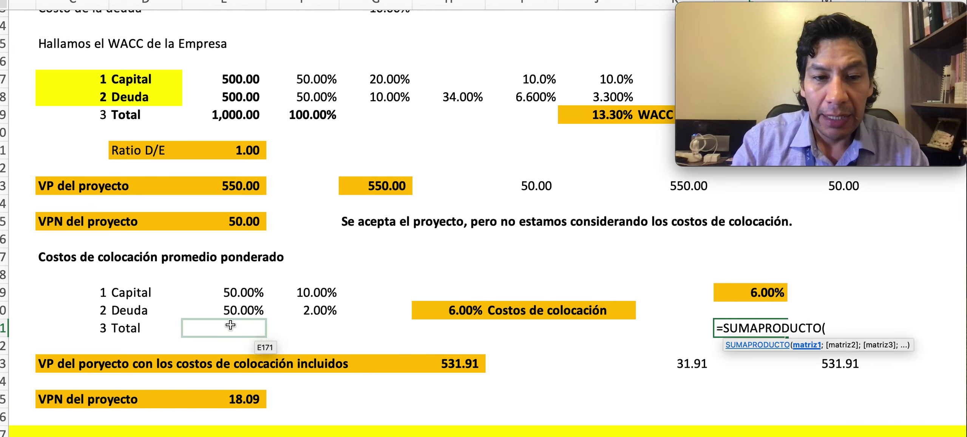
pyautogui.moveTo(231, 292); pyautogui.dragTo(231, 309)
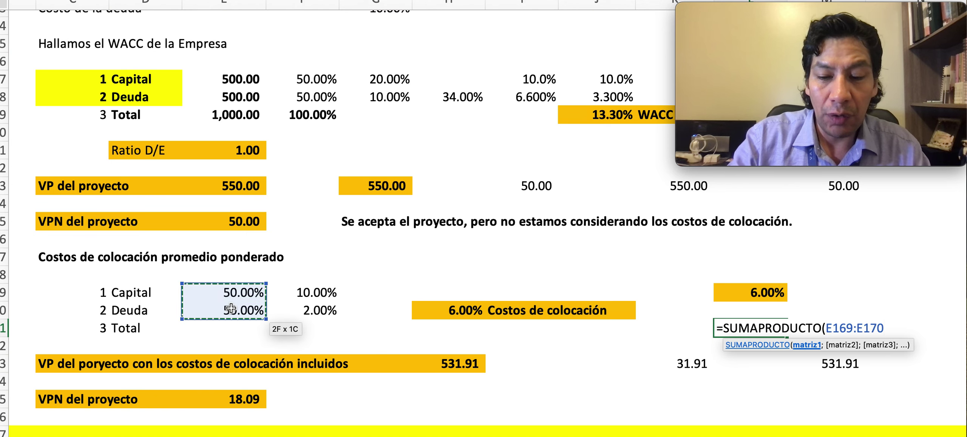
pyautogui.write(';')
pyautogui.moveTo(301, 290); pyautogui.dragTo(301, 310)
pyautogui.write(')')
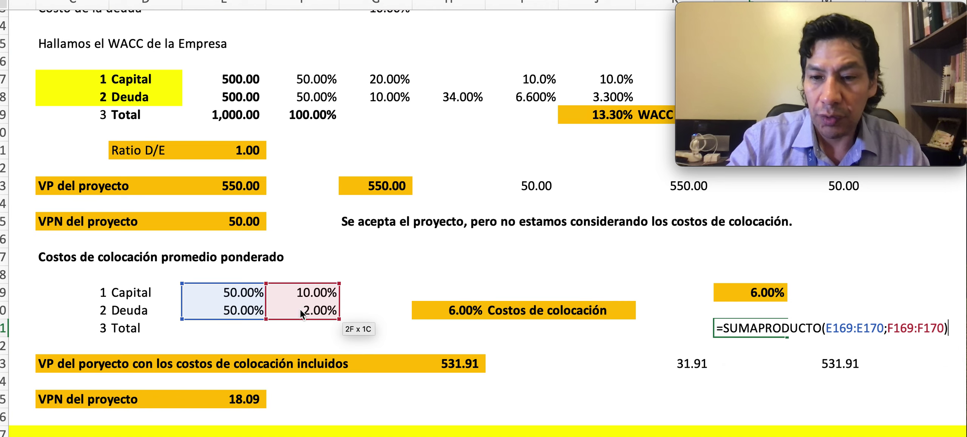
pyautogui.press('Return')
pyautogui.press('Up')
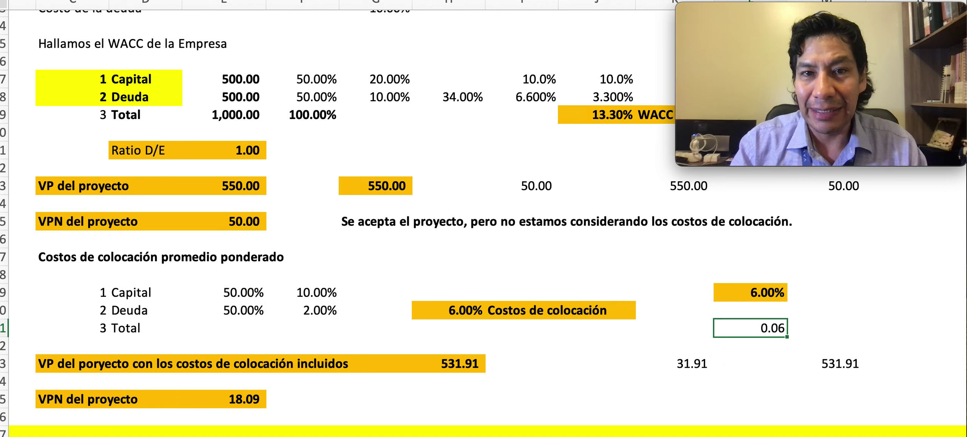
pyautogui.hotkey('ctrl', 'shift', '5')
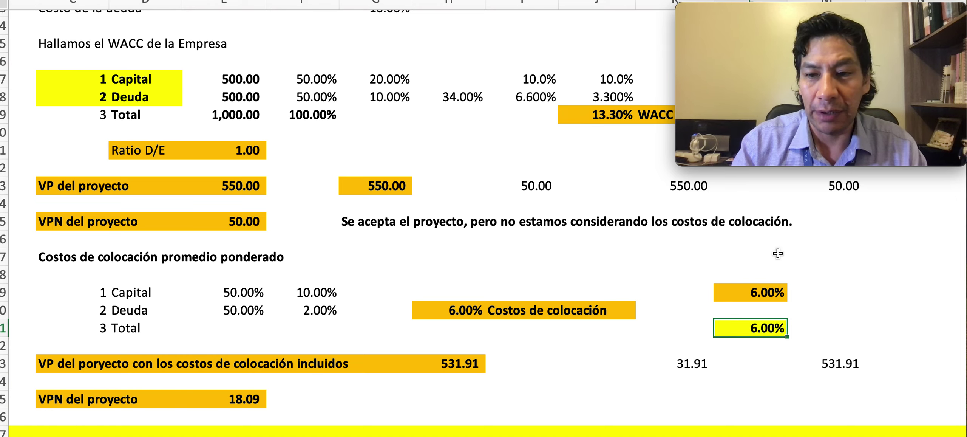
pyautogui.click(813, 269)
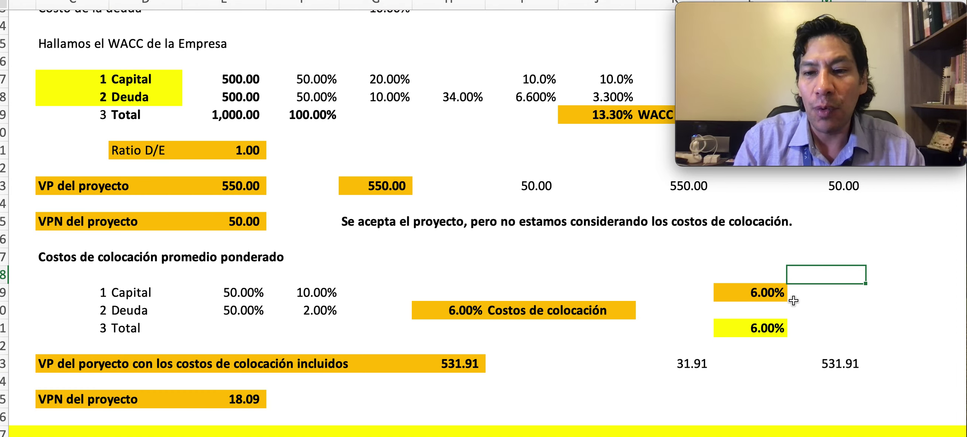
# - Calculate the investment including issuance costs in L174 with =D144/(1-L171), using the new investment and the weighted issuance cost
pyautogui.scroll(-1, 797, 318)
pyautogui.scroll(-5, 797, 319)
pyautogui.click(758, 324)
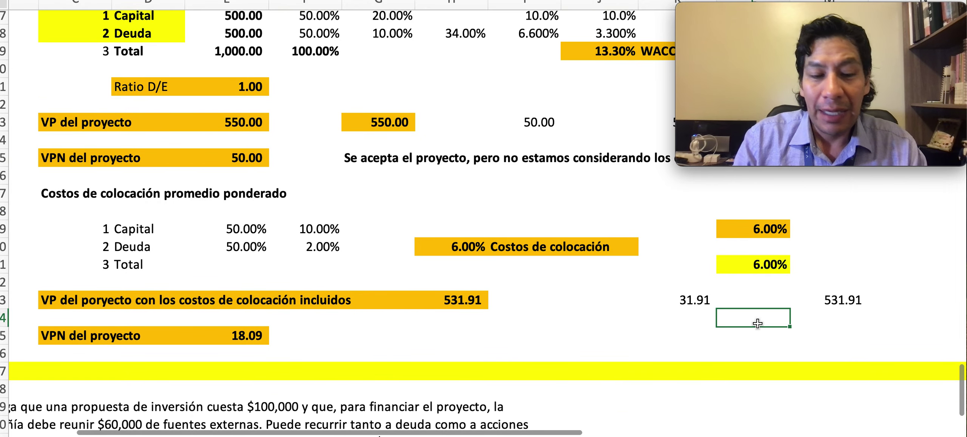
pyautogui.scroll(10, 390, 248)
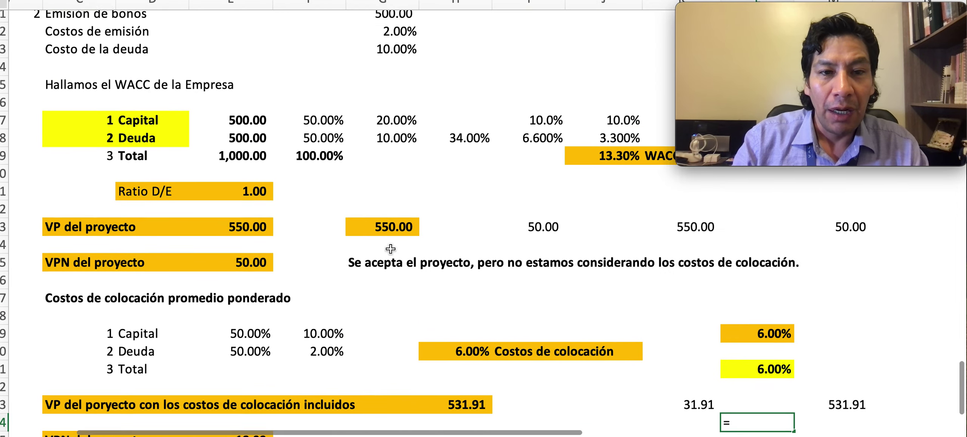
pyautogui.scroll(13, 391, 248)
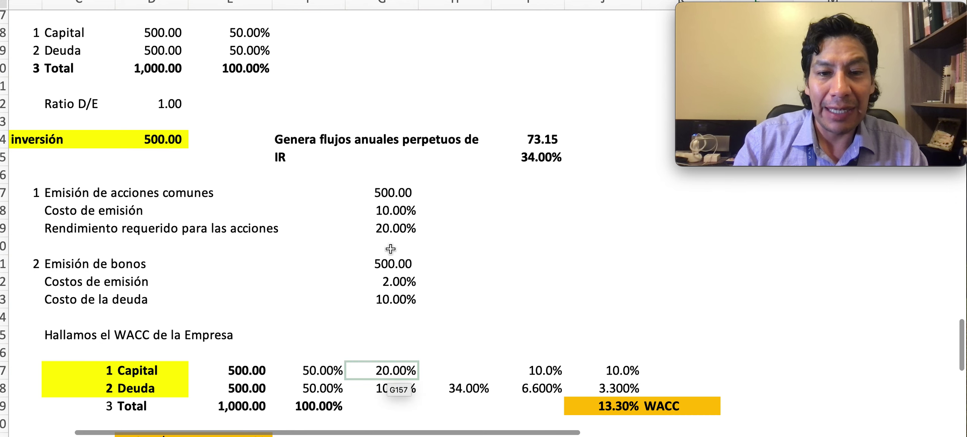
pyautogui.click(166, 236)
pyautogui.press('super+c')
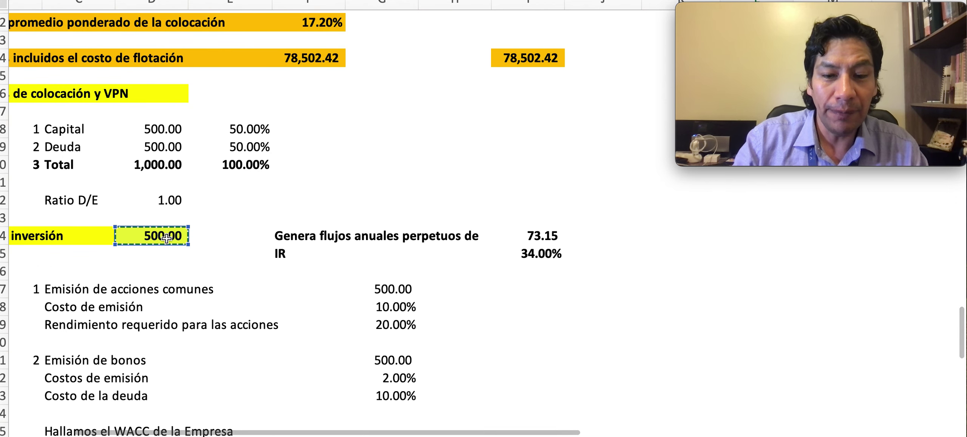
pyautogui.press('Escape')
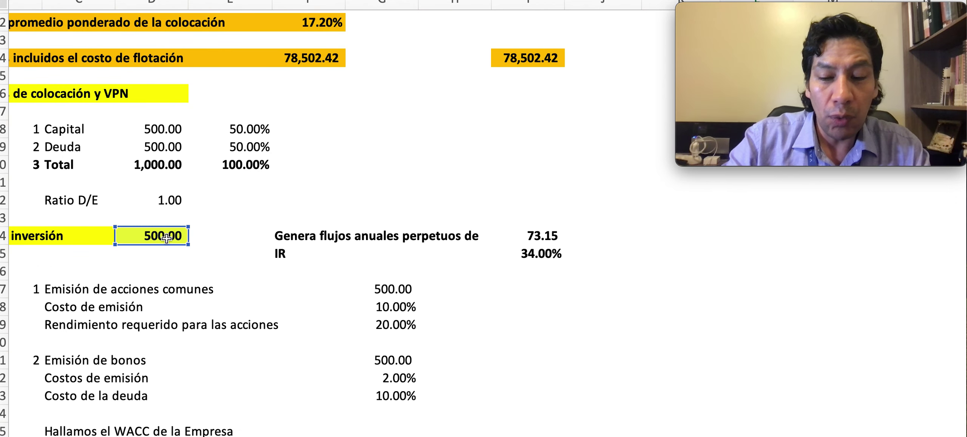
pyautogui.scroll(-20, 416, 296)
pyautogui.click(741, 389)
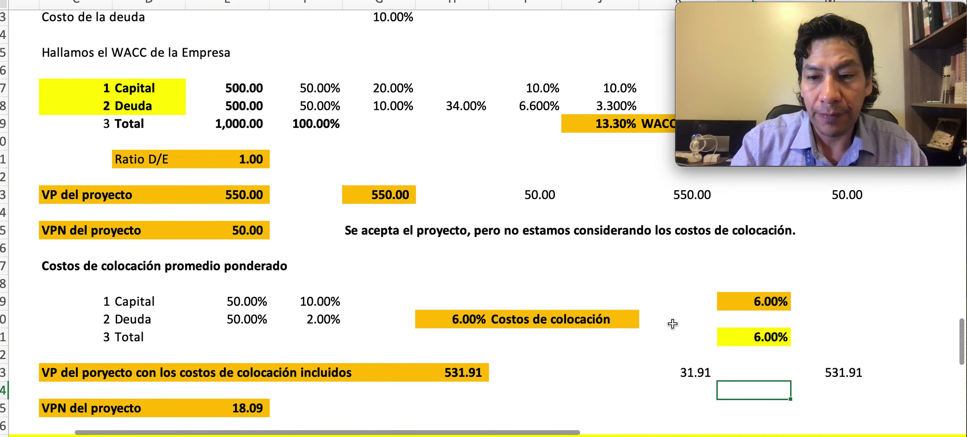
pyautogui.write('=D144/(1-')
pyautogui.scroll(-3, 691, 328)
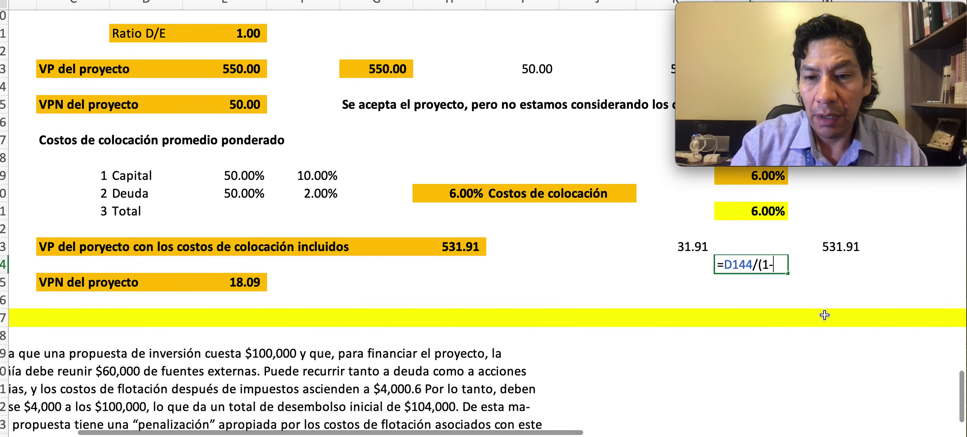
pyautogui.click(741, 212)
pyautogui.write(')')
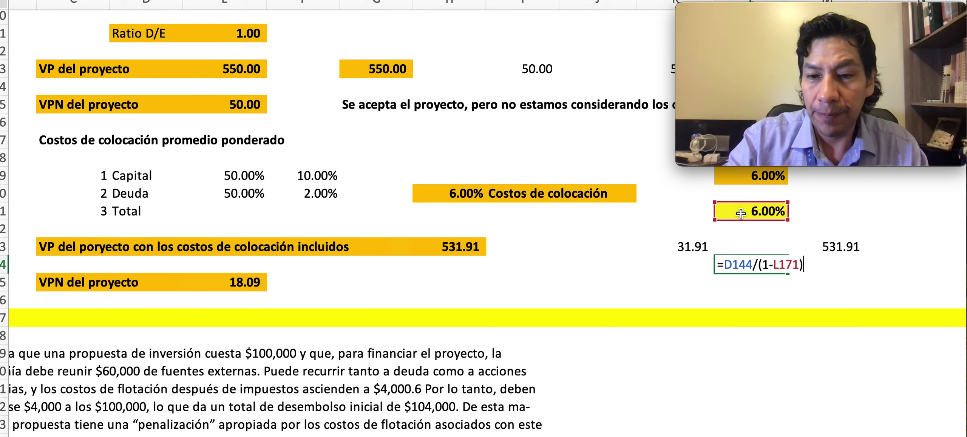
pyautogui.press('Return')
pyautogui.press('Up')
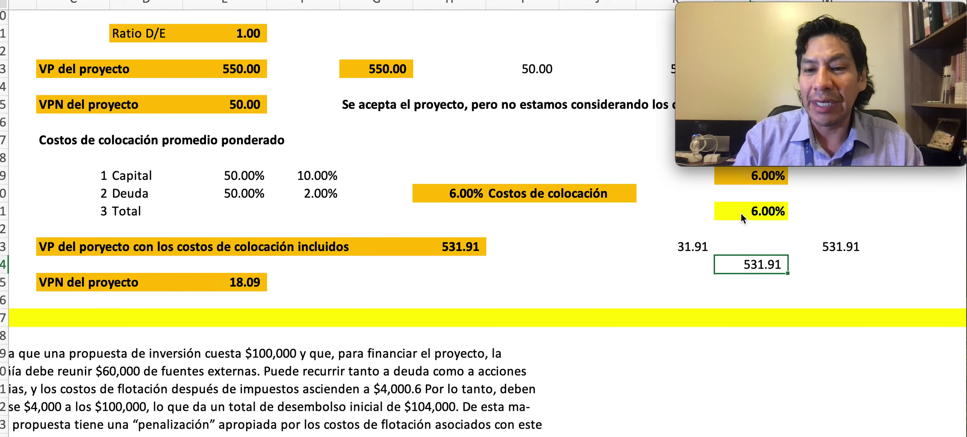
# - Calculate the issuance cost amount in N174 with =L174-D144, subtracting the new investment from the amount including issuance costs
pyautogui.press('Left')
pyautogui.press('Right')
pyautogui.press('Right')
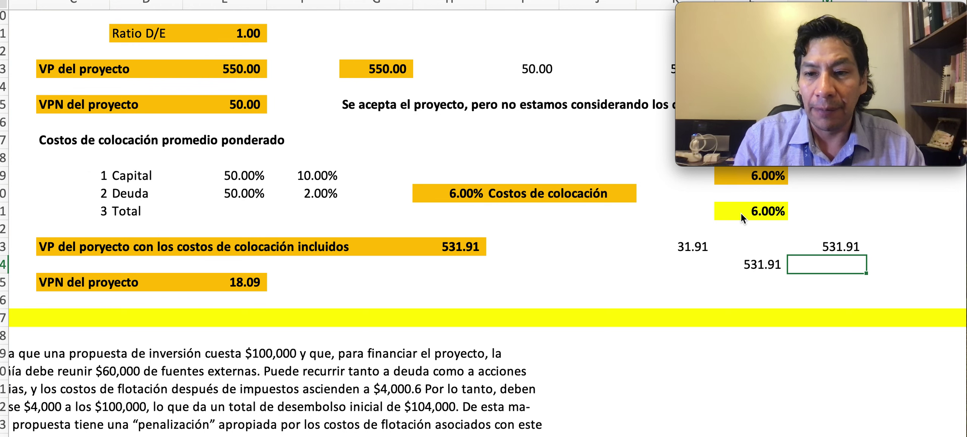
pyautogui.hscroll(2, 740, 214)
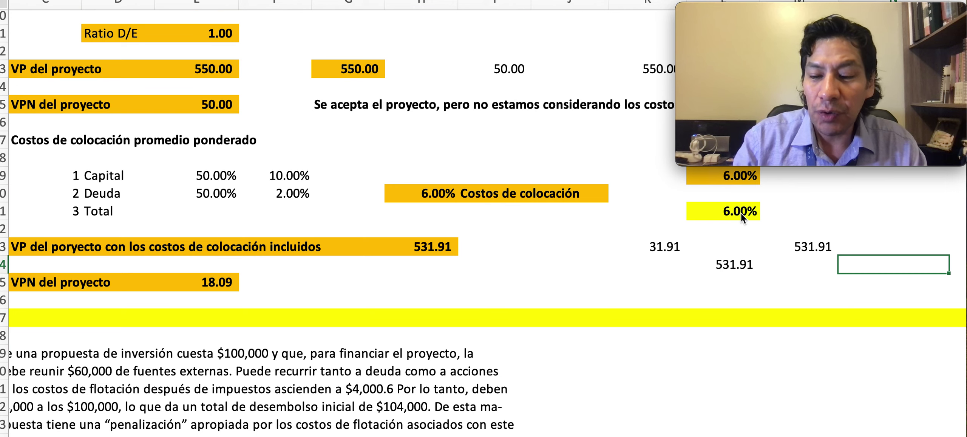
pyautogui.write('=')
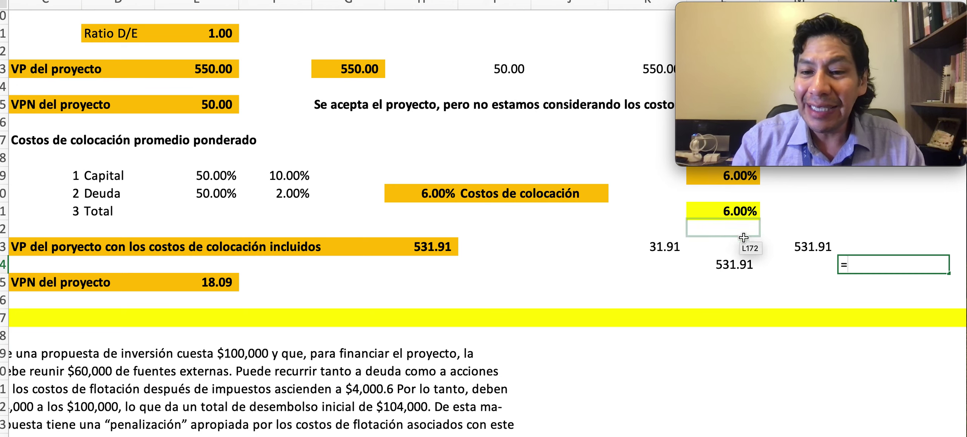
pyautogui.click(712, 267)
pyautogui.write('-')
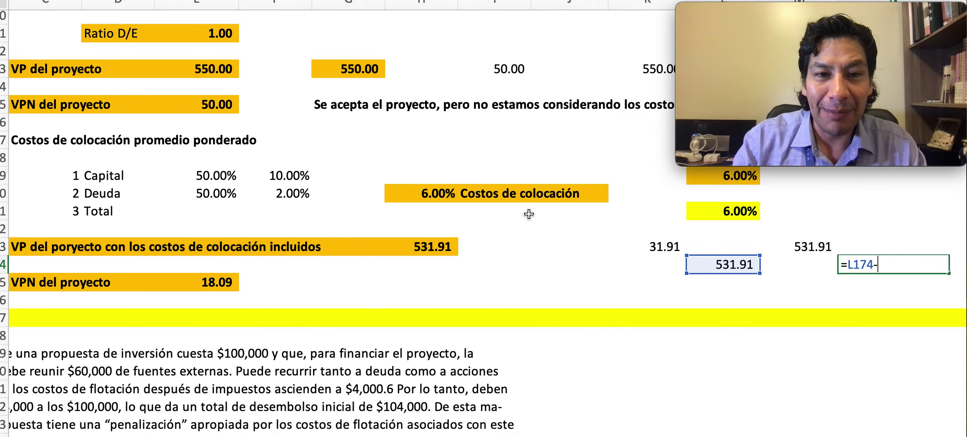
pyautogui.scroll(10, 527, 214)
pyautogui.hscroll(-3, 527, 214)
pyautogui.scroll(5, 529, 213)
pyautogui.hscroll(2, 529, 214)
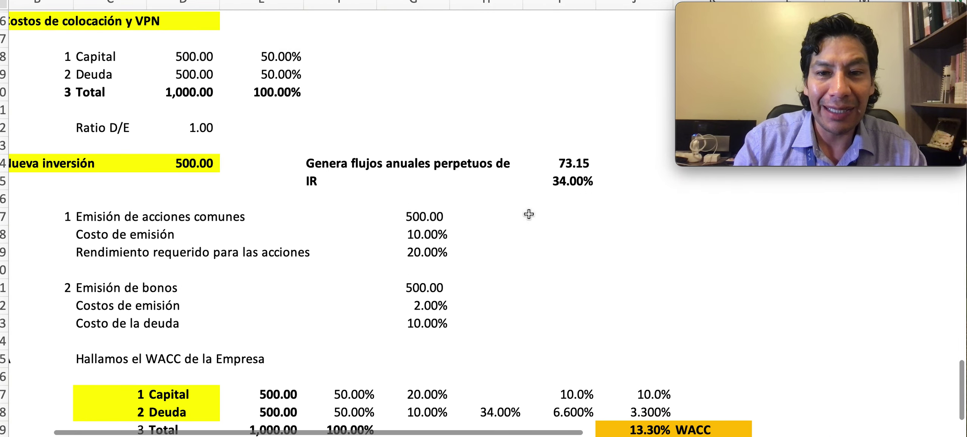
pyautogui.click(195, 178)
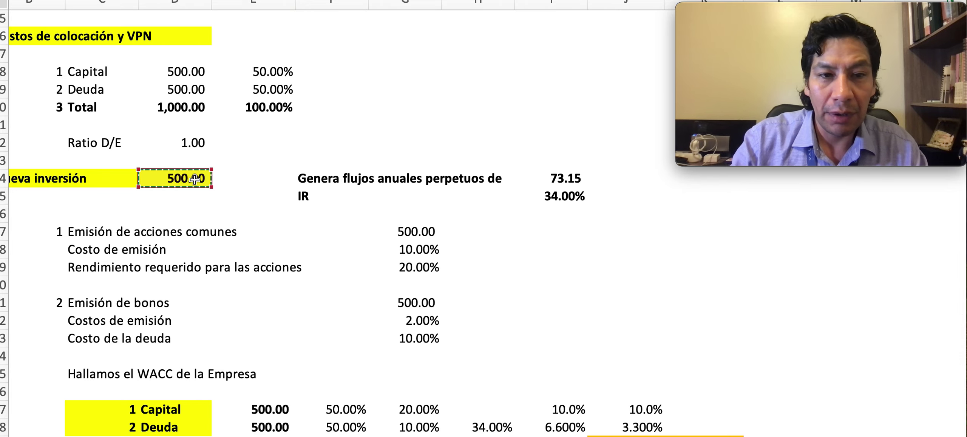
pyautogui.press('Return')
pyautogui.scroll(-2, 284, 252)
pyautogui.hscroll(3, 284, 252)
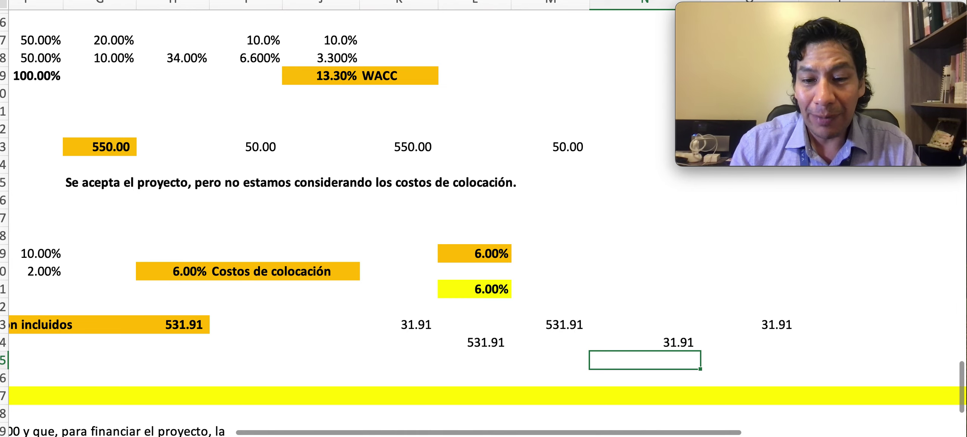
pyautogui.hscroll(-2, 469, 252)
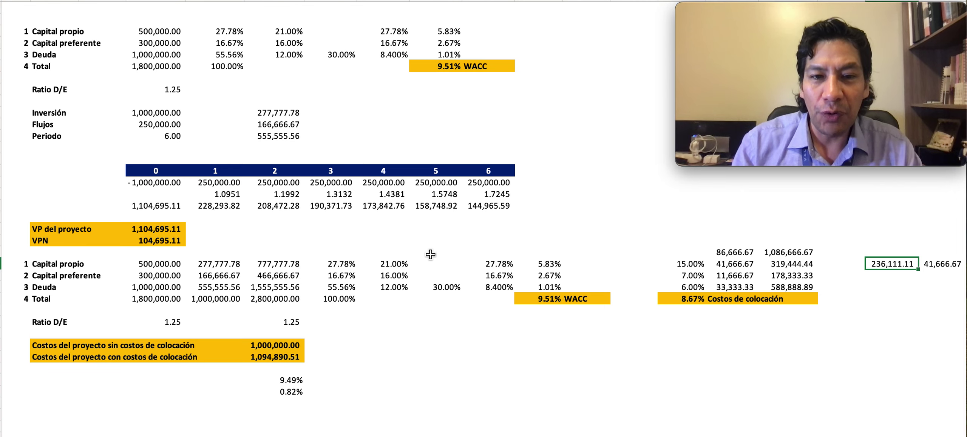
pyautogui.scroll(-3, 450, 260)
pyautogui.scroll(3, 429, 272)
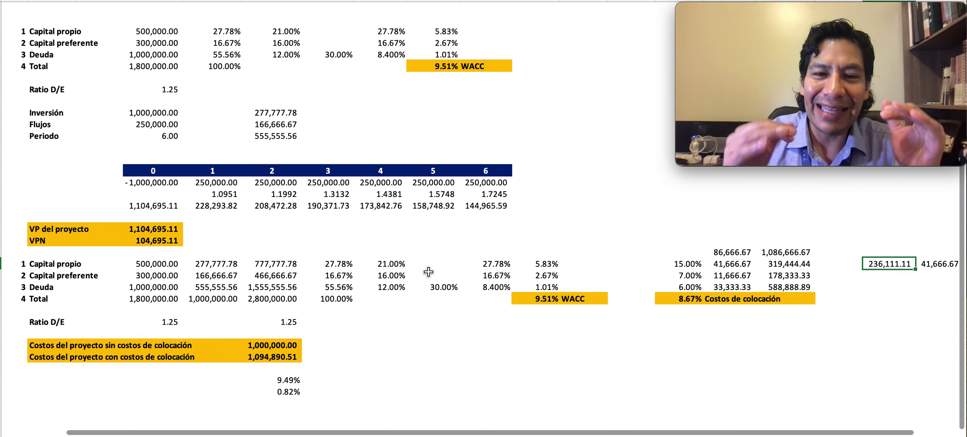